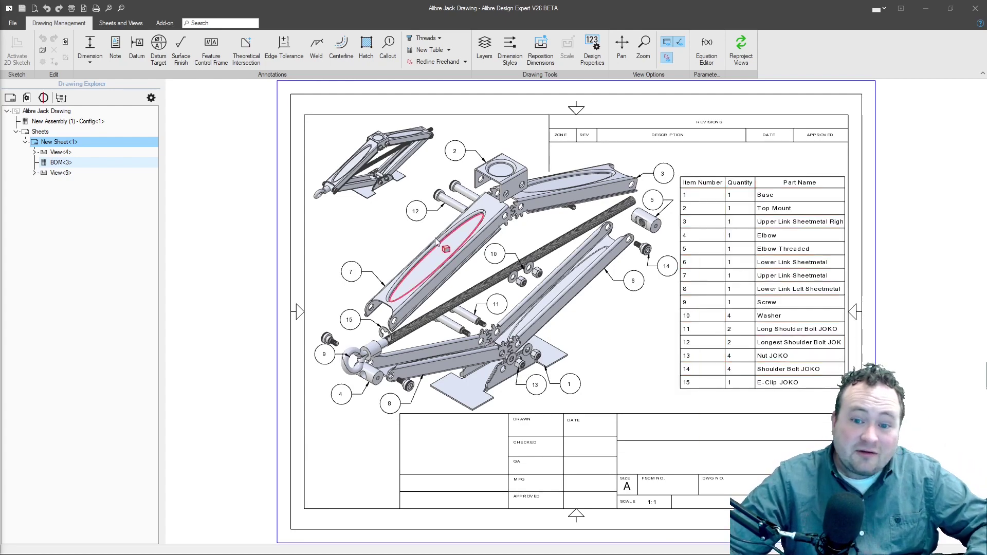
Open the jack assembly for editing from the exploded view in the drawing
{"action": "right_click", "coordinate": [374, 239]}
{"action": "left_click", "coordinate": [401, 264]}
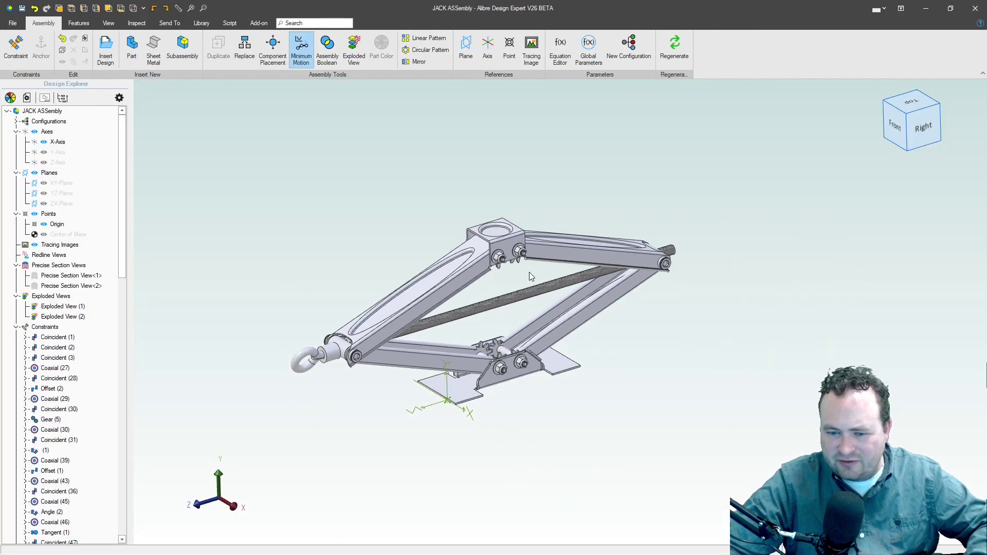
{"action": "scroll", "coordinate": [534, 271], "scroll_direction": "up", "scroll_amount": 3}
{"action": "scroll", "coordinate": [400, 239], "scroll_direction": "up", "scroll_amount": 2}
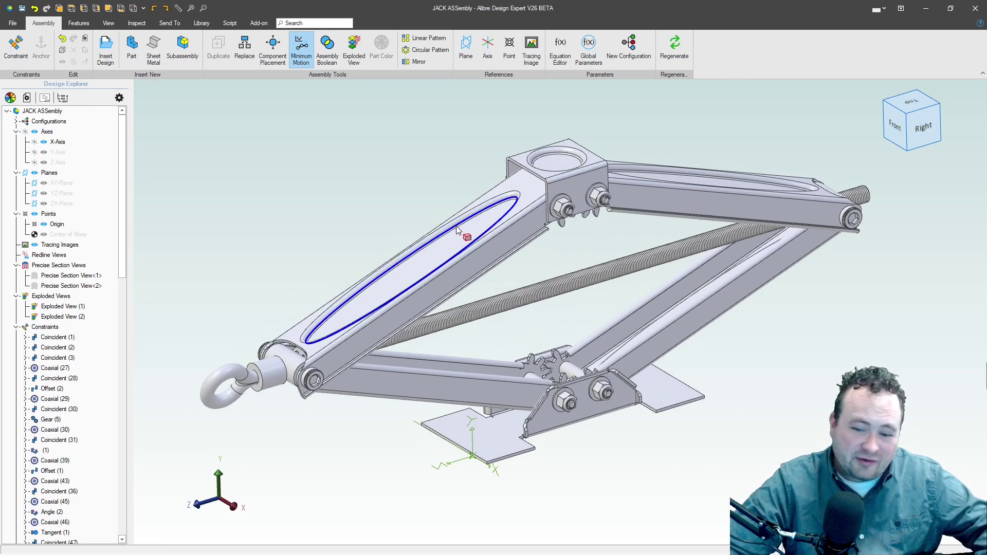
Select the jack's upper links, lower link and base in turn to identify the main components
{"action": "left_click", "coordinate": [467, 279]}
{"action": "left_click", "coordinate": [695, 202]}
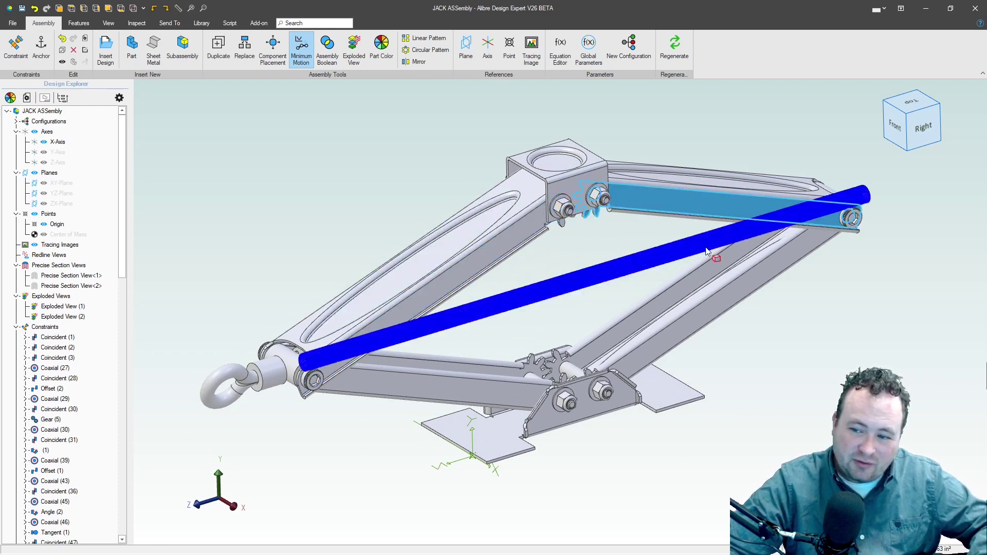
{"action": "left_click", "coordinate": [707, 308]}
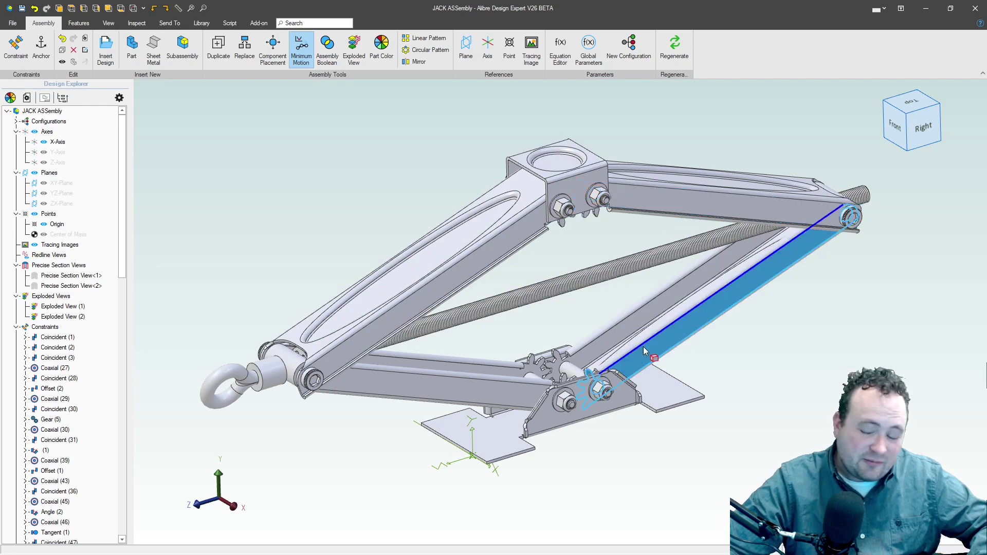
{"action": "left_click", "coordinate": [581, 412]}
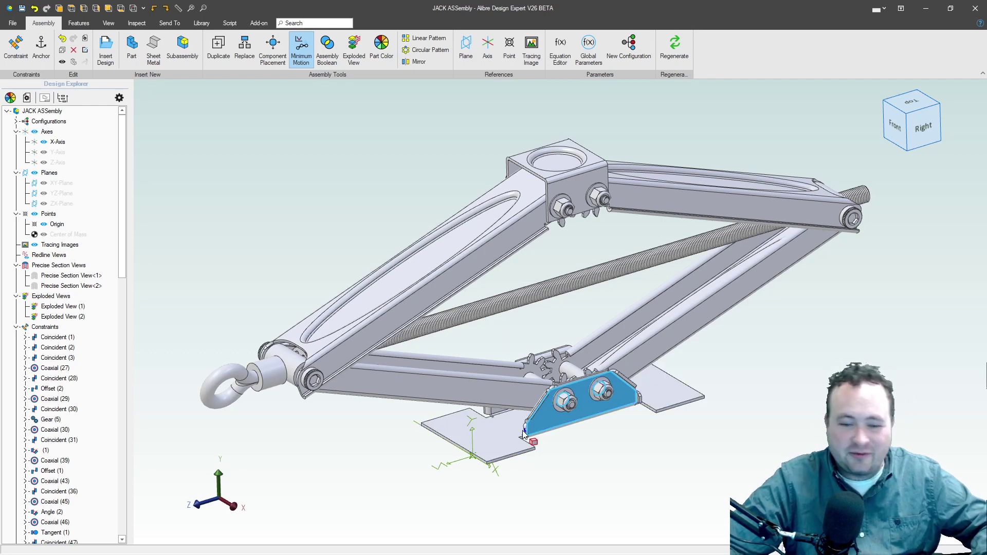
{"action": "left_click", "coordinate": [553, 263]}
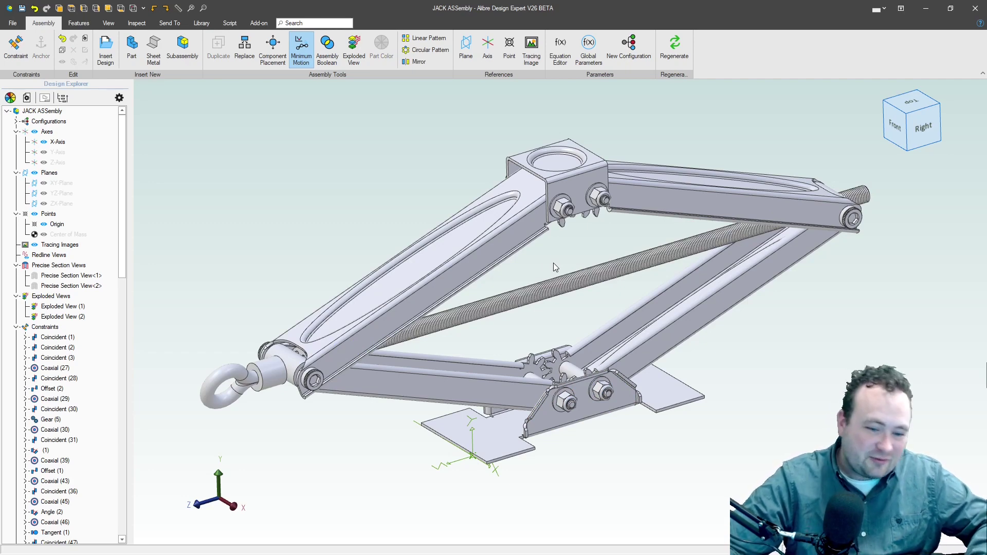
Rotate the eye-ended screw to work the jack mechanism and examine the meshing gear teeth above the base
{"action": "left_click_drag", "start_coordinate": [230, 366], "coordinate": [73, 327]}
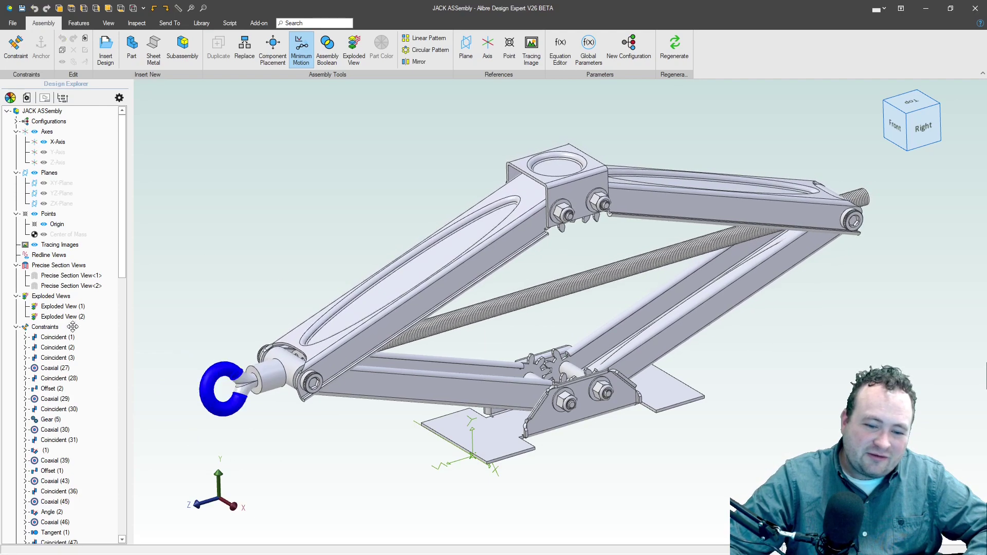
{"action": "left_click_drag", "start_coordinate": [151, 479], "coordinate": [154, 478]}
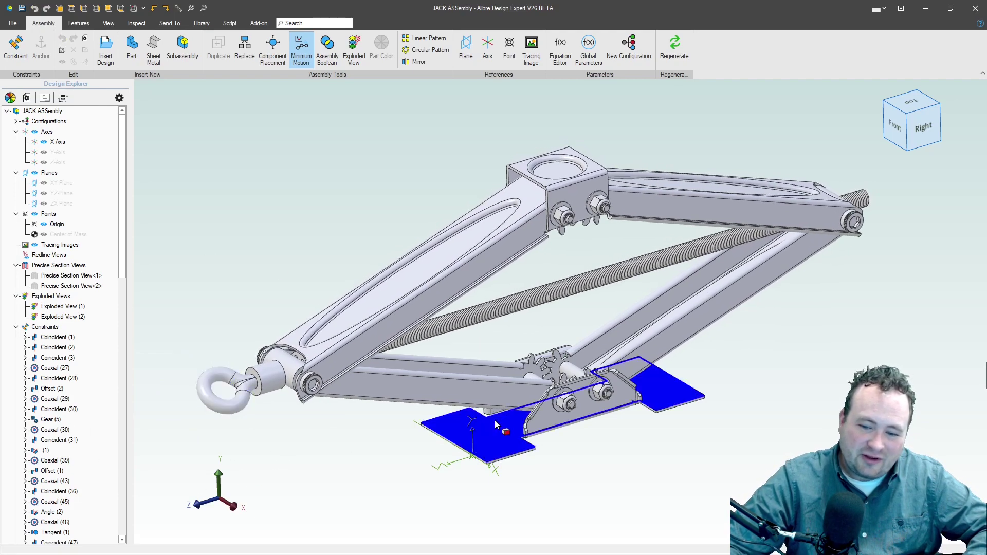
{"action": "scroll", "coordinate": [552, 374], "scroll_direction": "down", "scroll_amount": 3}
{"action": "scroll", "coordinate": [553, 374], "scroll_direction": "up", "scroll_amount": 5}
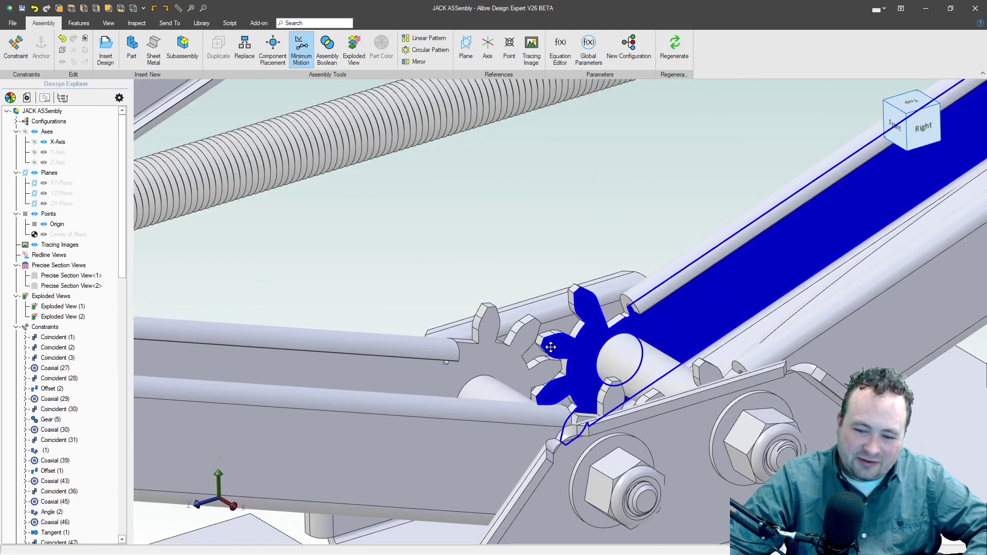
{"action": "left_click_drag", "start_coordinate": [550, 347], "coordinate": [532, 374]}
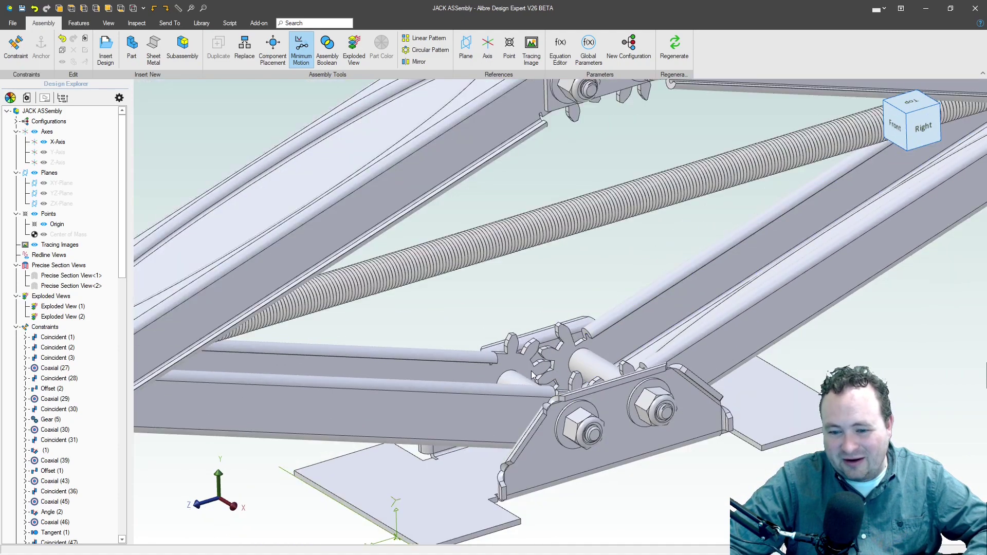
{"action": "scroll", "coordinate": [532, 375], "scroll_direction": "down", "scroll_amount": 5}
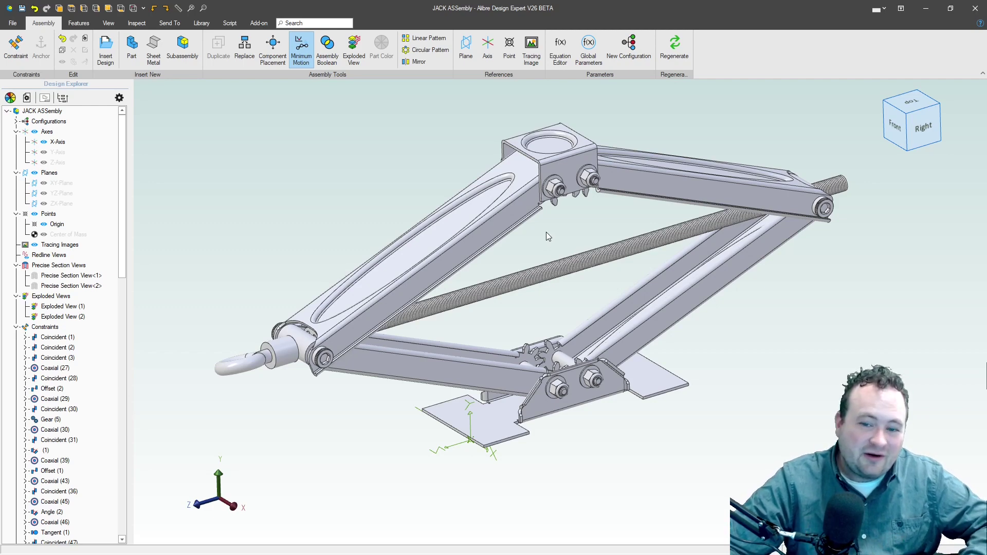
{"action": "mouse_move", "coordinate": [534, 212]}
{"action": "left_mouse_down"}
{"action": "mouse_move", "coordinate": [530, 224]}
{"action": "mouse_move", "coordinate": [546, 216]}
{"action": "left_mouse_up"}
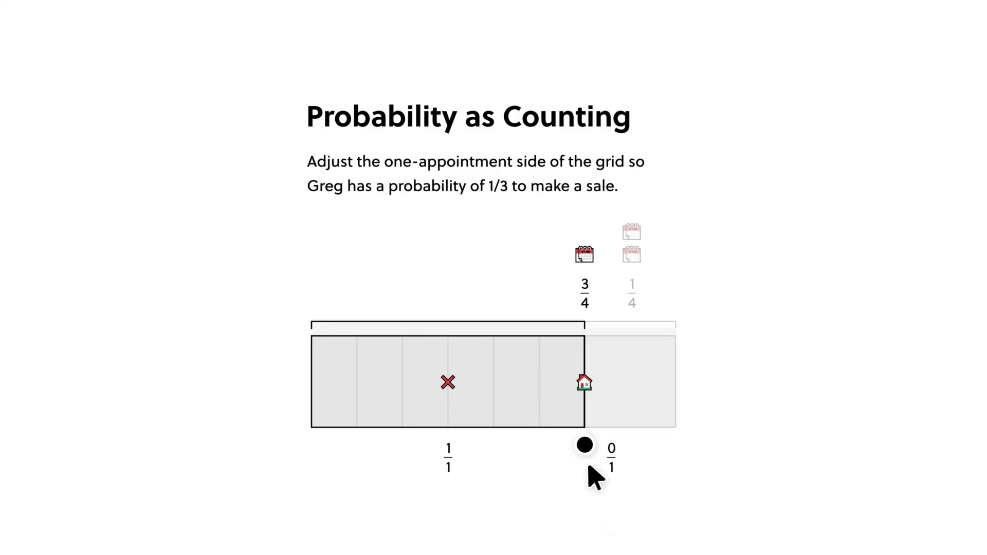
Adjust the probability grids and submit 0.15 as the proportion of moviegoers who saw both movies
{"action": "left_click_drag", "start_coordinate": [584, 445], "coordinate": [493, 443]}
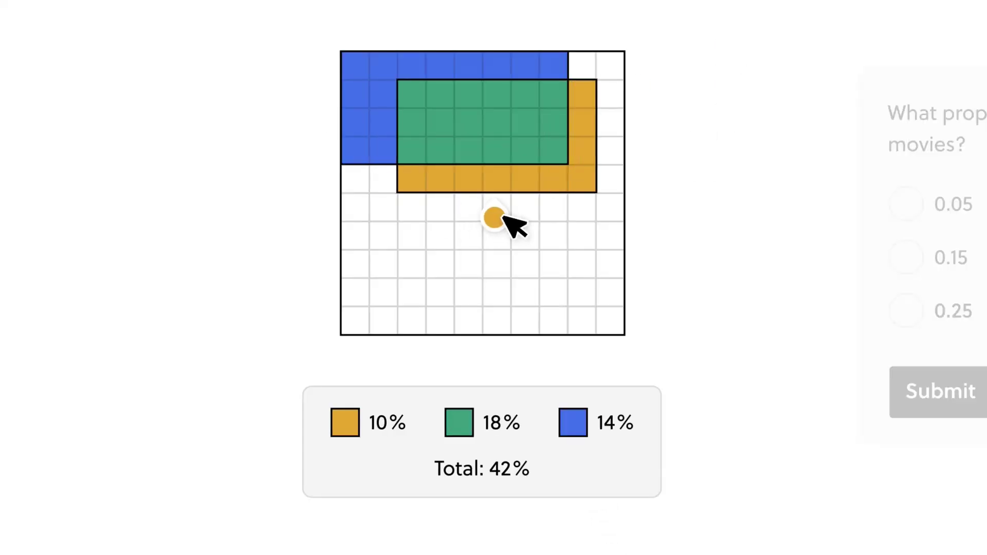
{"action": "left_click_drag", "start_coordinate": [504, 216], "coordinate": [514, 217]}
{"action": "left_click", "coordinate": [951, 257]}
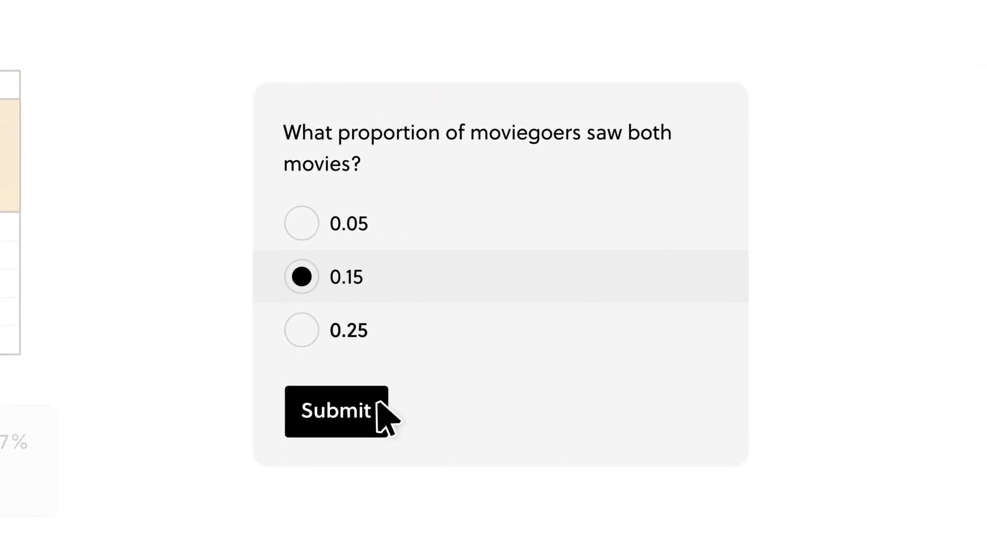
{"action": "left_click", "coordinate": [940, 392]}
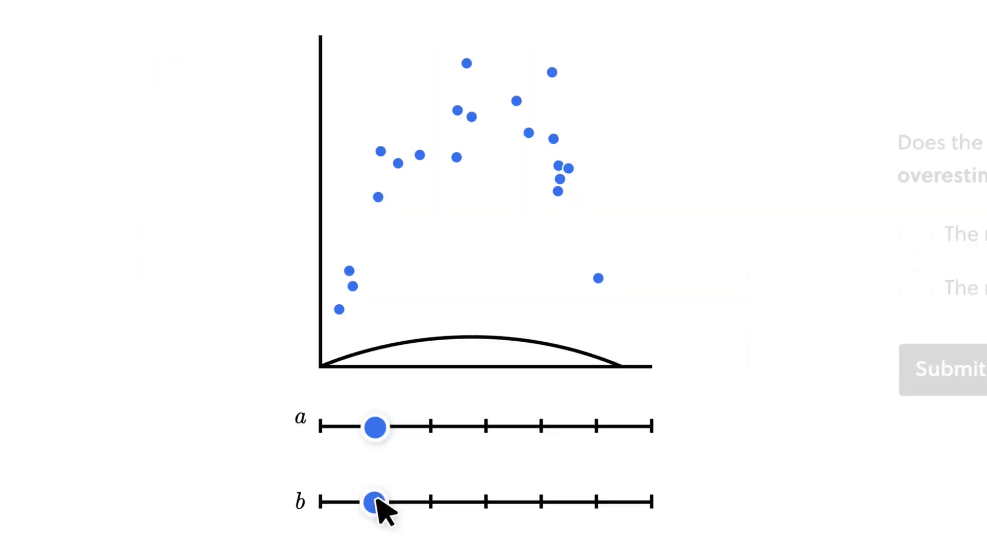
Raise the curve's b parameter to fit the parabola to the scattered data points
{"action": "left_click_drag", "start_coordinate": [381, 504], "coordinate": [650, 505]}
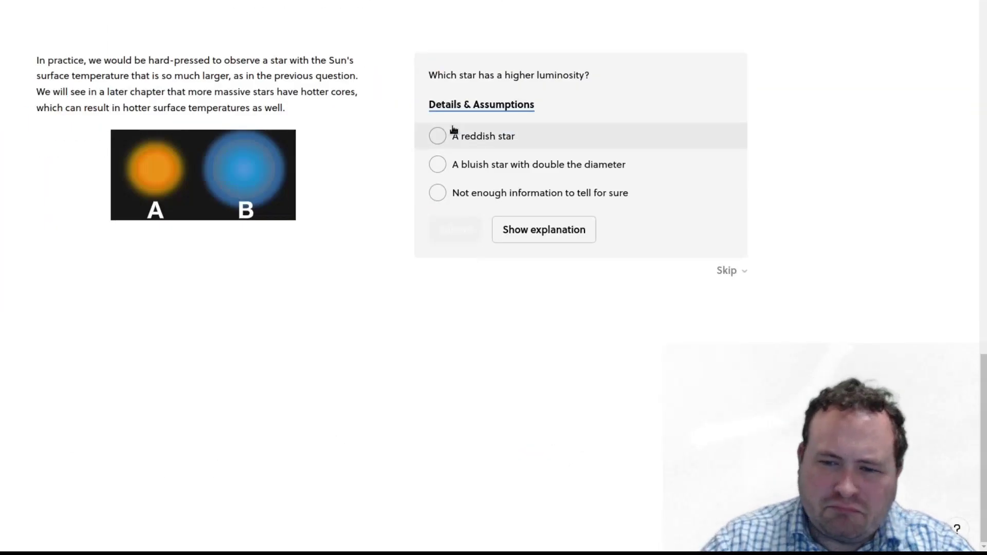
Switch to the Astronomy Equations spreadsheet and show its Speed of Light Distance Equation sheet
{"action": "left_click", "coordinate": [420, 276]}
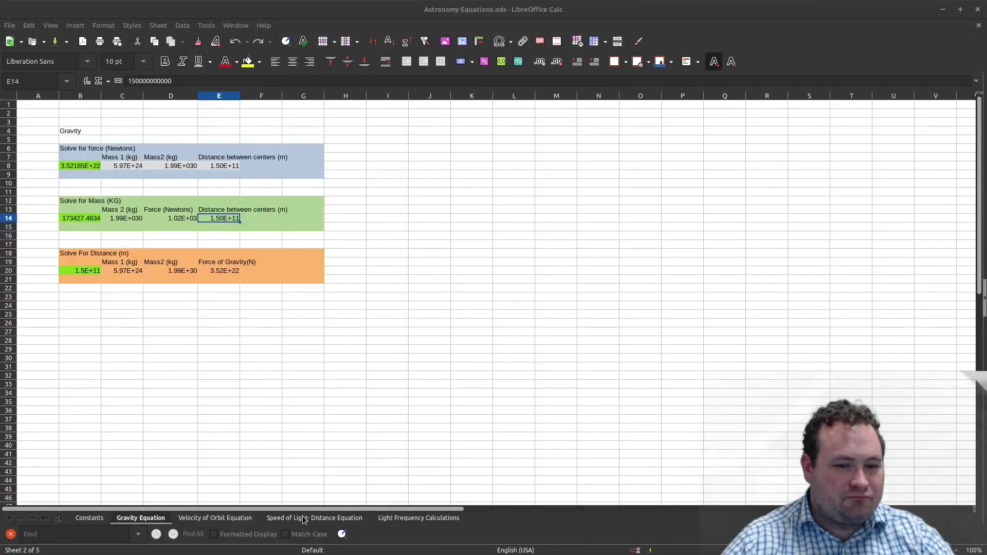
{"action": "left_click", "coordinate": [303, 518]}
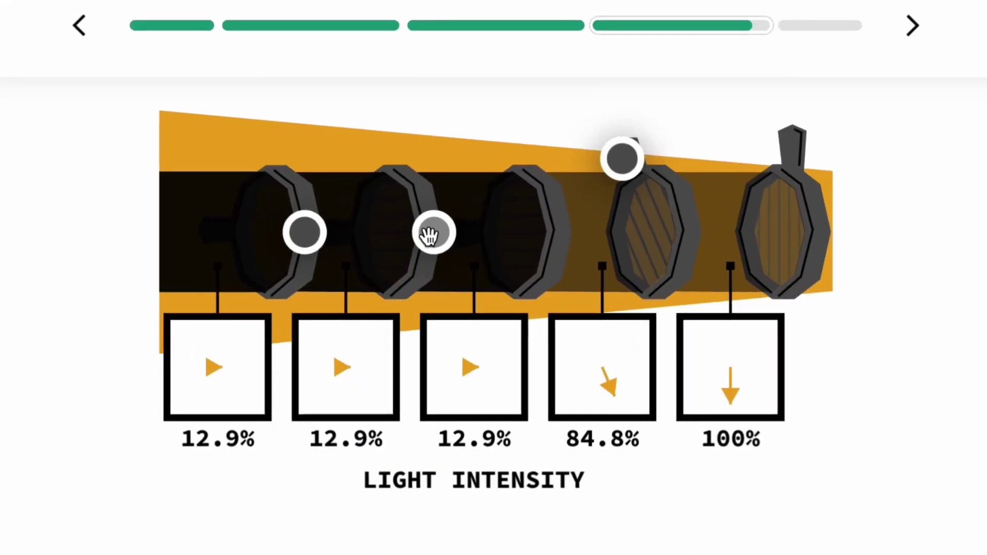
Rotate the polarizing filters to let more light through and answer the light intensity question with About 50%
{"action": "left_click_drag", "start_coordinate": [461, 123], "coordinate": [474, 101]}
{"action": "left_click_drag", "start_coordinate": [299, 231], "coordinate": [309, 199]}
{"action": "left_click", "coordinate": [357, 443]}
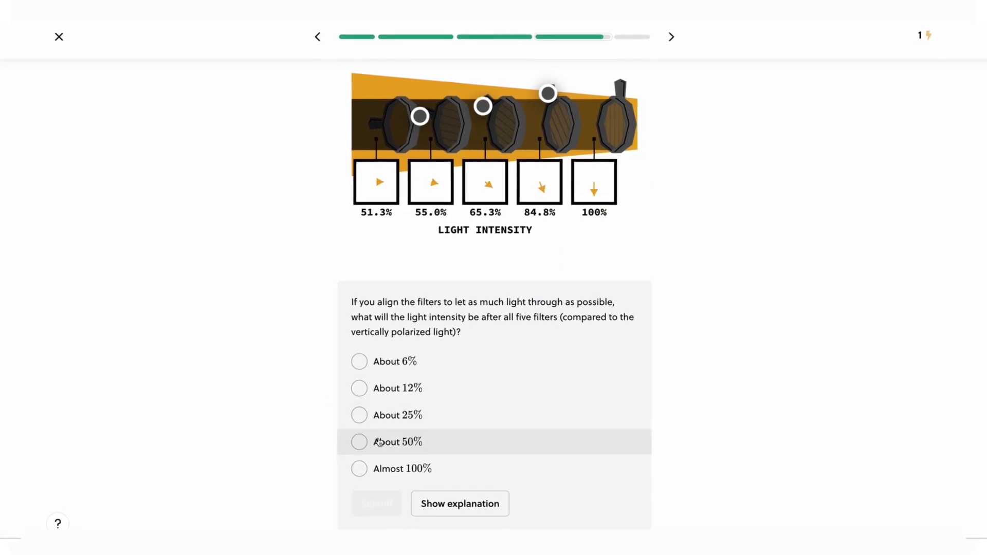
{"action": "left_click", "coordinate": [360, 503]}
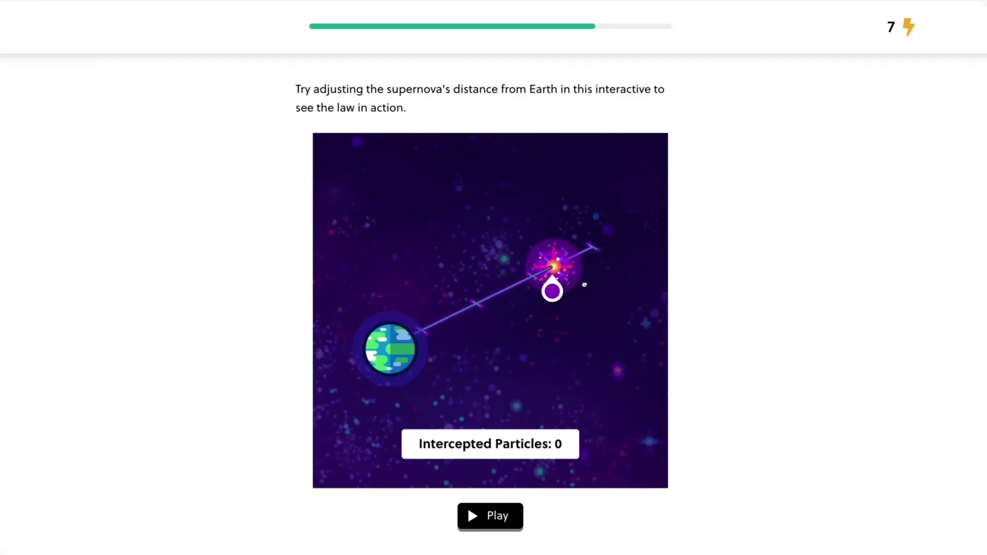
Run the supernova simulation with the supernova at its farthest distance from Earth, and again with it right beside Earth
{"action": "left_click_drag", "start_coordinate": [553, 288], "coordinate": [589, 279]}
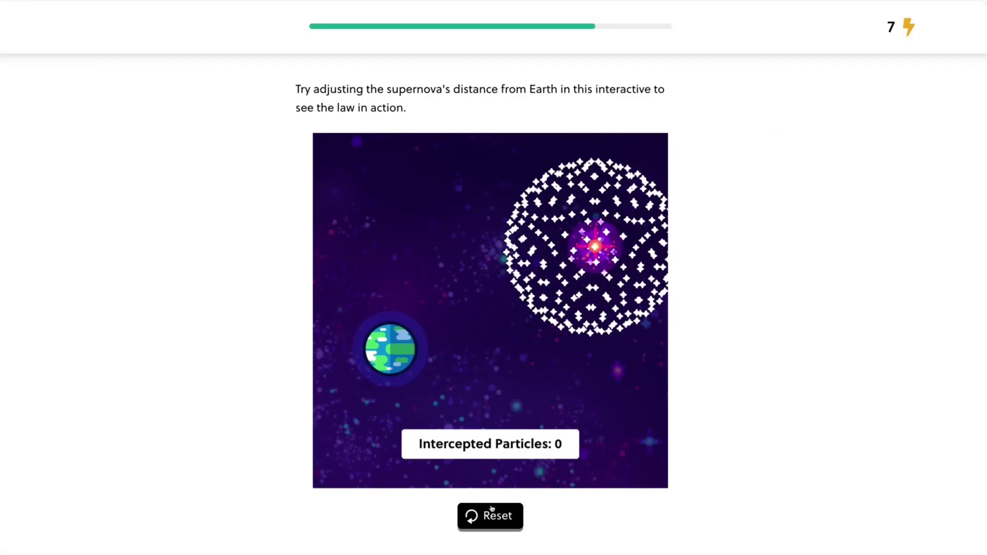
{"action": "left_click", "coordinate": [491, 514]}
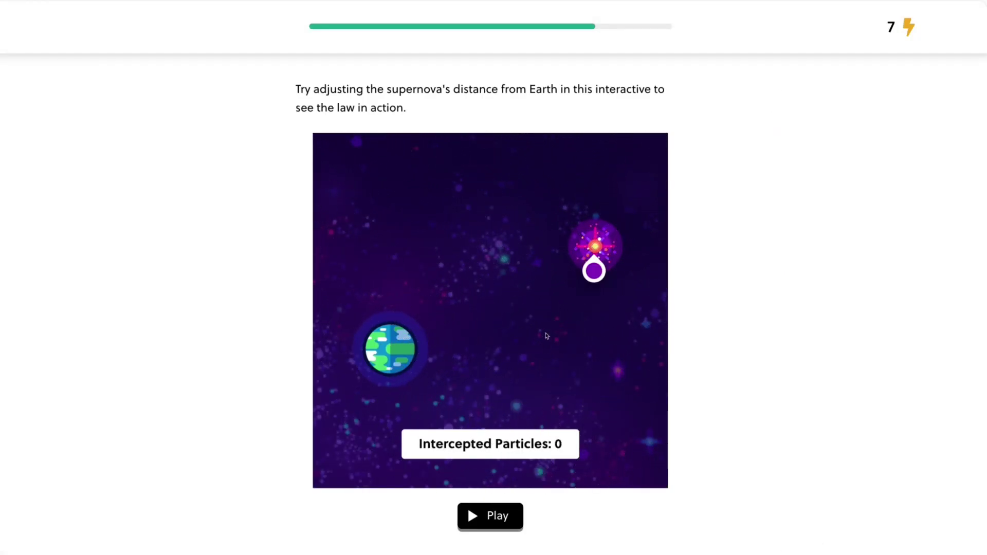
{"action": "left_click_drag", "start_coordinate": [589, 272], "coordinate": [423, 353]}
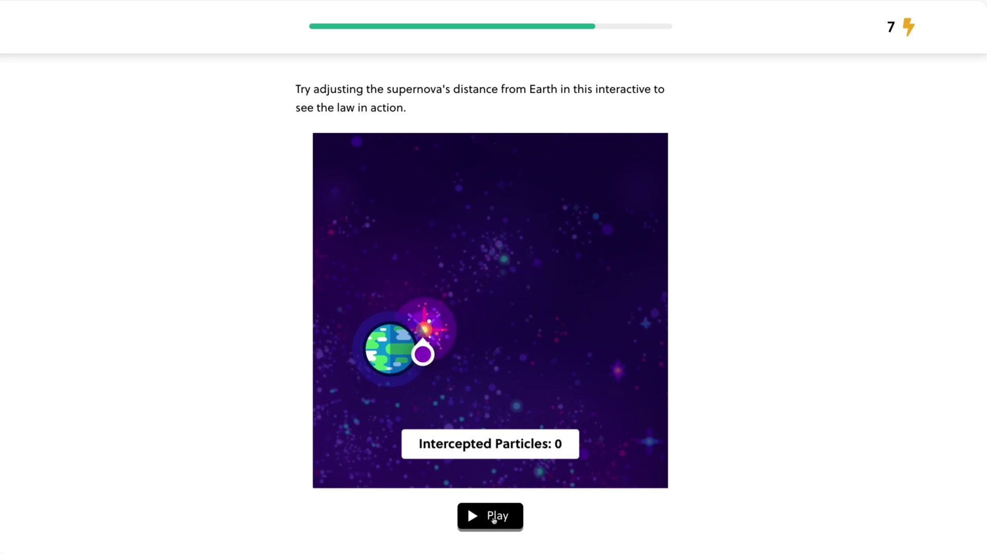
{"action": "left_click", "coordinate": [499, 523]}
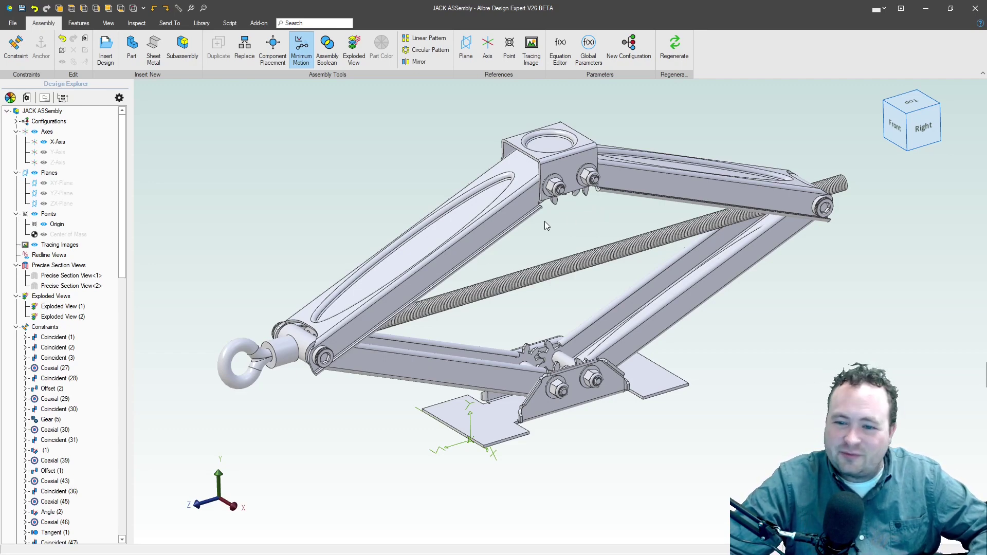
Try Auto Explode on the jack assembly in a new exploded view and inspect the arrangement of the parts
{"action": "scroll", "coordinate": [542, 217], "scroll_direction": "down", "scroll_amount": 1}
{"action": "scroll", "coordinate": [565, 217], "scroll_direction": "up", "scroll_amount": 2}
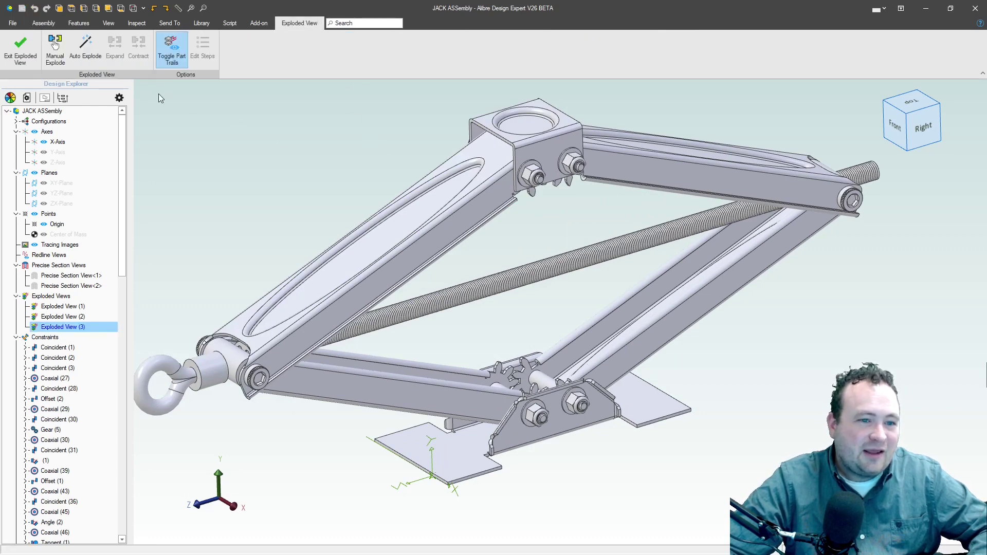
{"action": "left_click", "coordinate": [85, 59]}
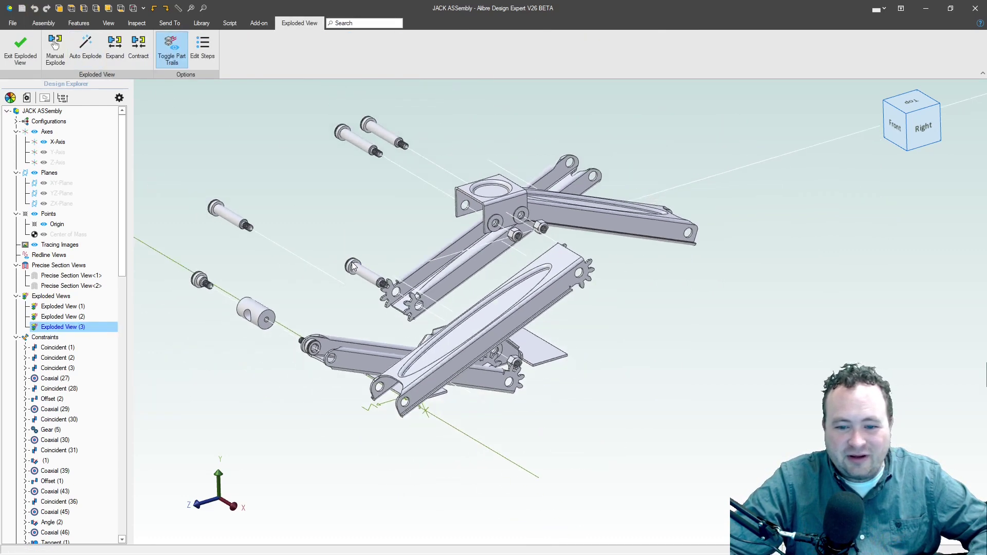
{"action": "scroll", "coordinate": [310, 272], "scroll_direction": "down", "scroll_amount": 3}
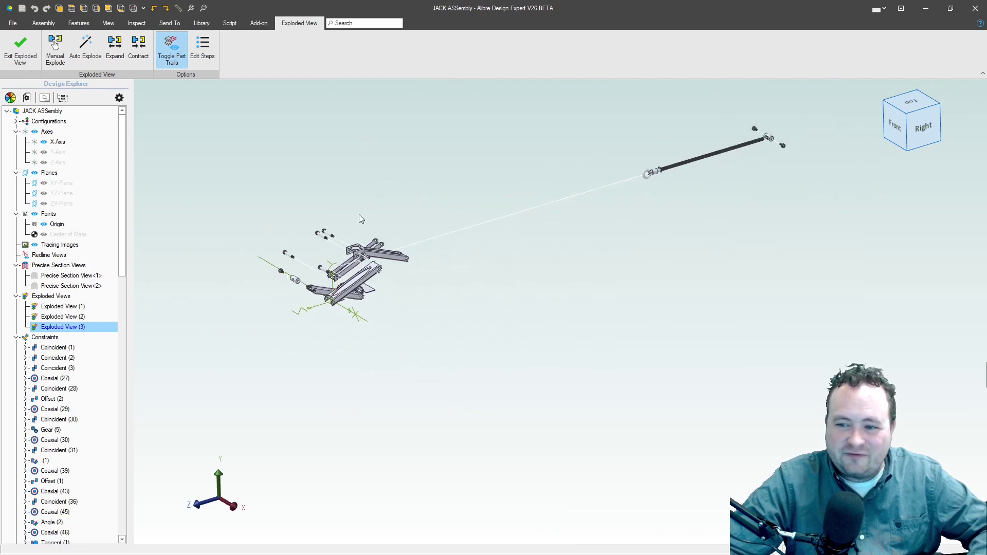
{"action": "scroll", "coordinate": [311, 172], "scroll_direction": "up", "scroll_amount": 3}
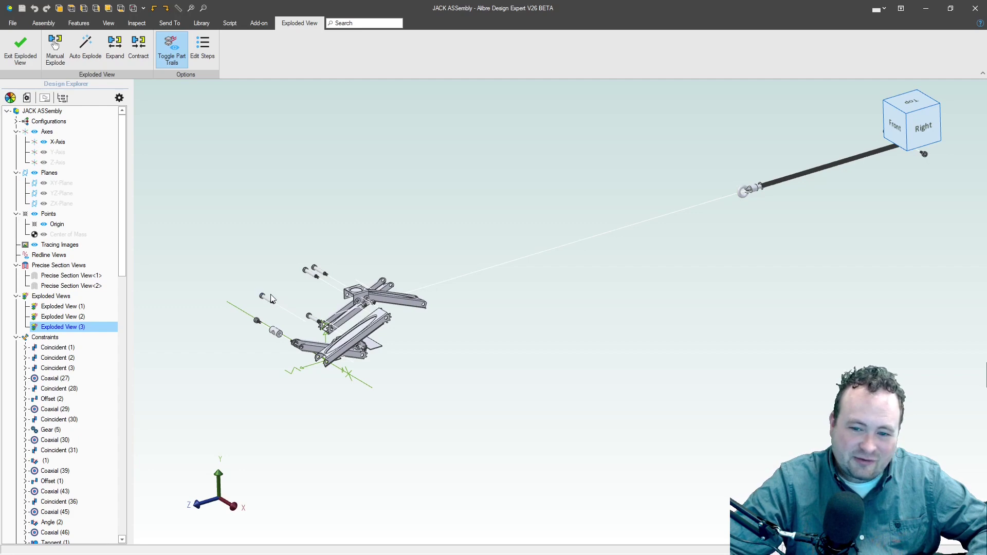
{"action": "scroll", "coordinate": [317, 327], "scroll_direction": "up", "scroll_amount": 3}
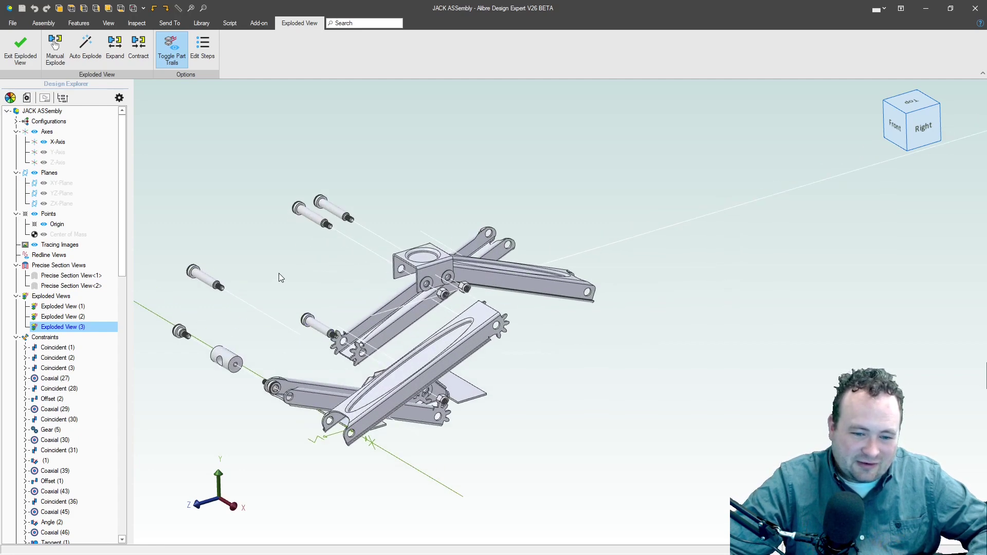
{"action": "mouse_move", "coordinate": [270, 269]}
{"action": "middle_mouse_down"}
{"action": "mouse_move", "coordinate": [298, 280]}
{"action": "mouse_move", "coordinate": [273, 270]}
{"action": "middle_mouse_up"}
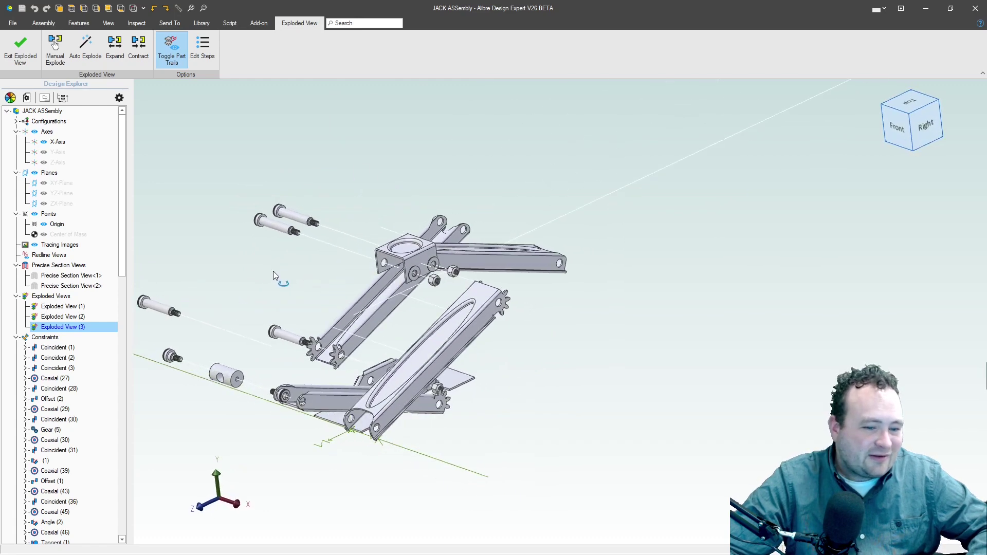
{"action": "left_click", "coordinate": [20, 59]}
Delete Exploded View (3), Exploded View (2) and Exploded View (1) from the jack assembly
{"action": "right_click", "coordinate": [62, 328]}
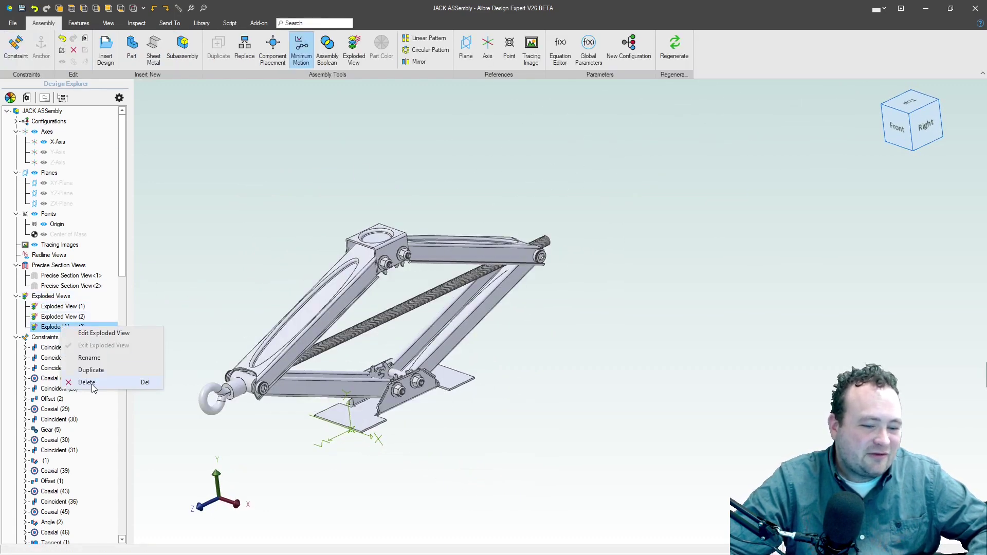
{"action": "left_click", "coordinate": [92, 383]}
{"action": "right_click", "coordinate": [62, 316]}
{"action": "left_click", "coordinate": [85, 370]}
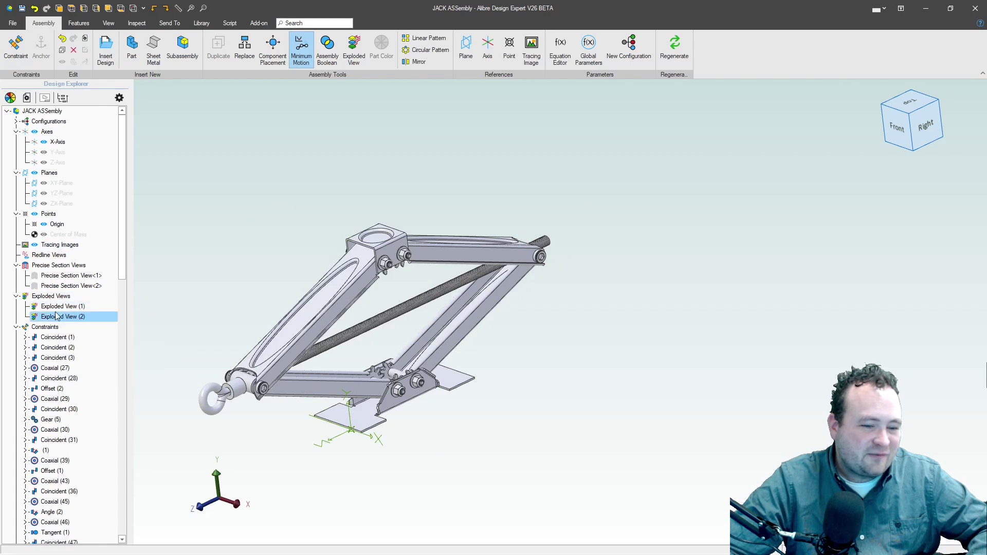
{"action": "right_click", "coordinate": [62, 309]}
{"action": "left_click", "coordinate": [84, 364]}
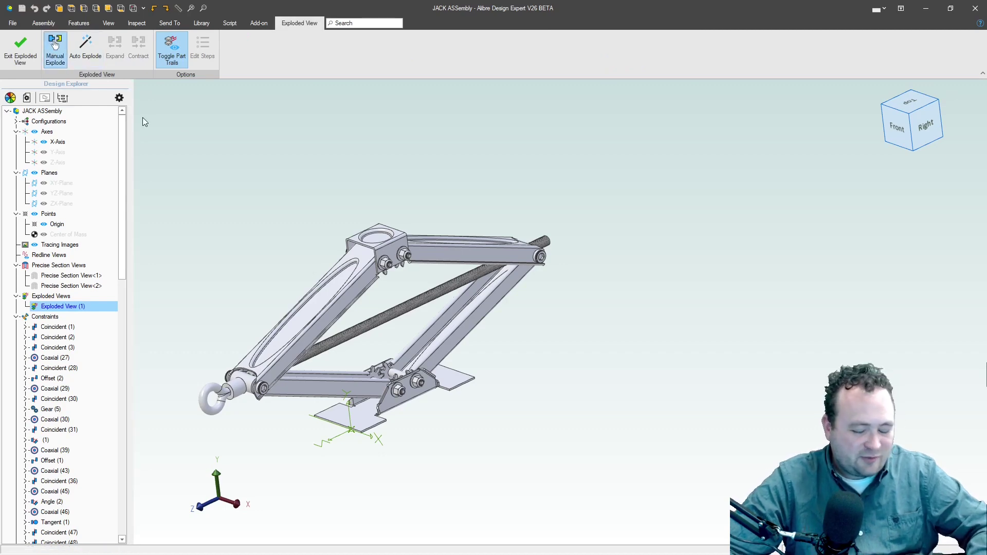
Pull the nuts and washers at the base and top brackets, plus the near-side arm-end bolts, outward together along the bolt axis
{"action": "scroll", "coordinate": [407, 375], "scroll_direction": "up", "scroll_amount": 6}
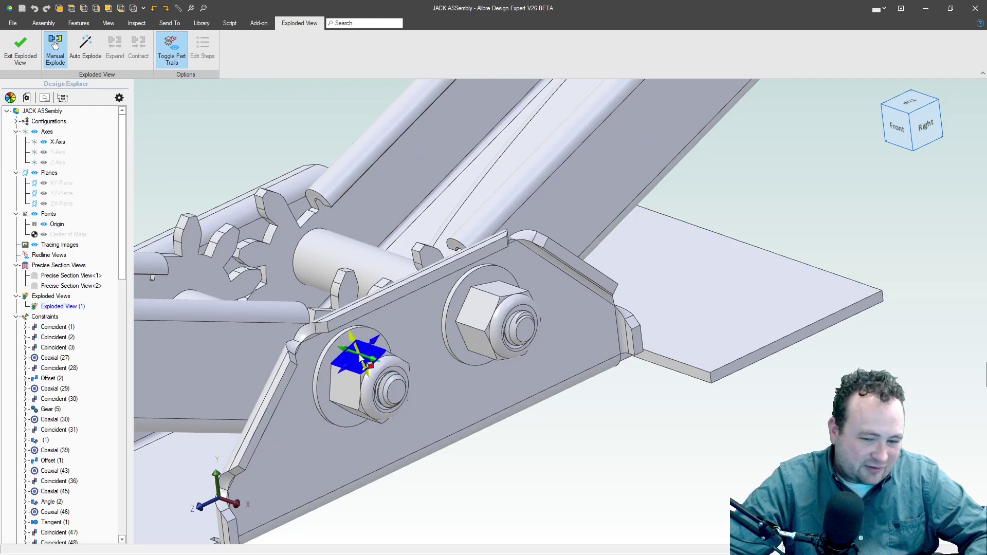
{"action": "left_click", "coordinate": [478, 280]}
{"action": "scroll", "coordinate": [353, 402], "scroll_direction": "up", "scroll_amount": 5}
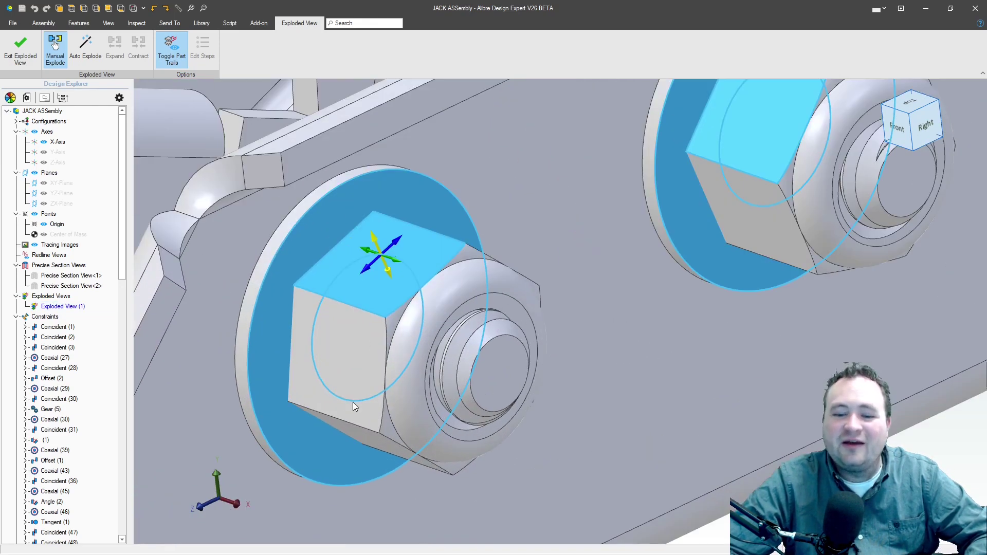
{"action": "scroll", "coordinate": [353, 402], "scroll_direction": "down", "scroll_amount": 8}
{"action": "scroll", "coordinate": [379, 115], "scroll_direction": "up", "scroll_amount": 5}
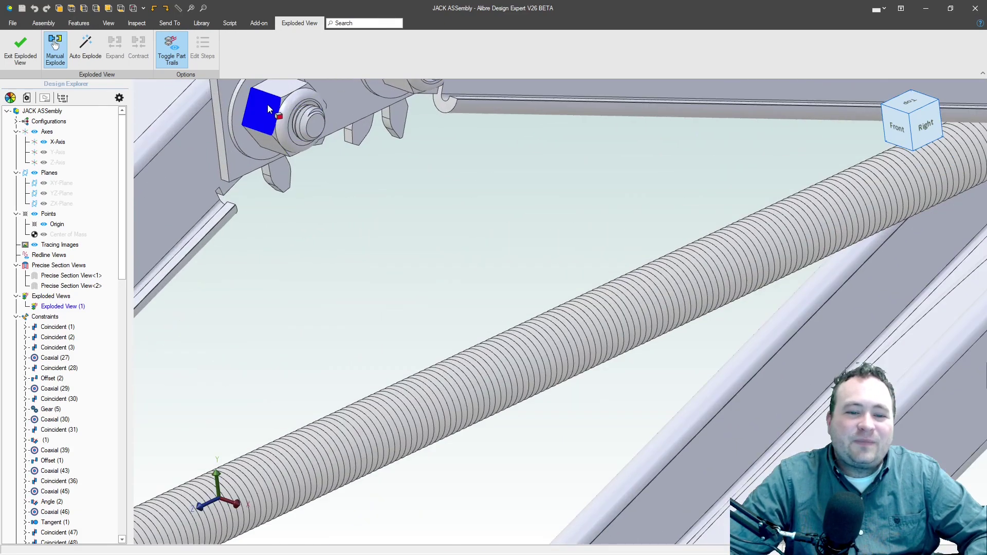
{"action": "left_click", "coordinate": [247, 112]}
{"action": "scroll", "coordinate": [255, 147], "scroll_direction": "down", "scroll_amount": 4}
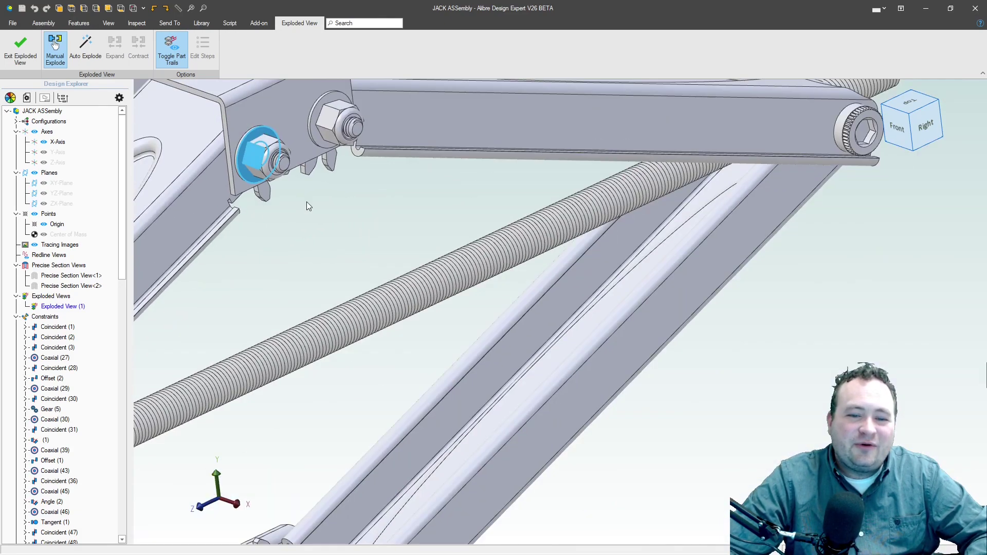
{"action": "scroll", "coordinate": [322, 114], "scroll_direction": "up", "scroll_amount": 4}
{"action": "left_click", "coordinate": [300, 103]}
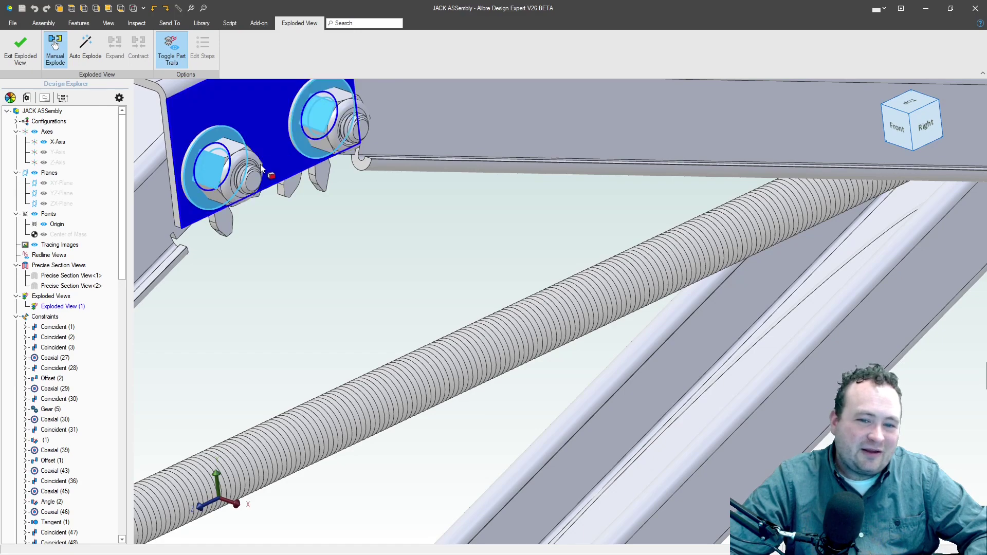
{"action": "scroll", "coordinate": [606, 190], "scroll_direction": "down", "scroll_amount": 4}
{"action": "scroll", "coordinate": [618, 188], "scroll_direction": "up", "scroll_amount": 4}
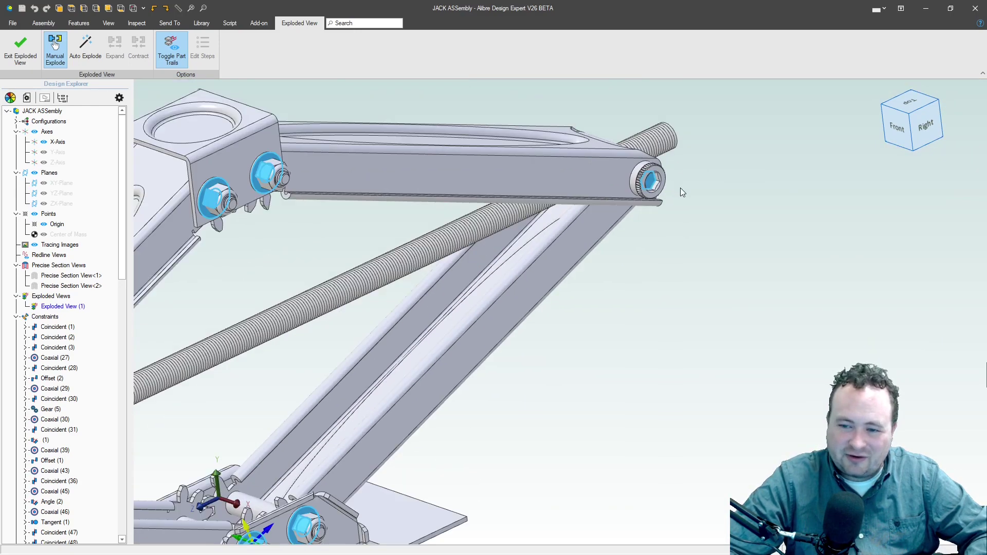
{"action": "scroll", "coordinate": [680, 187], "scroll_direction": "down", "scroll_amount": 5}
{"action": "scroll", "coordinate": [397, 322], "scroll_direction": "up", "scroll_amount": 5}
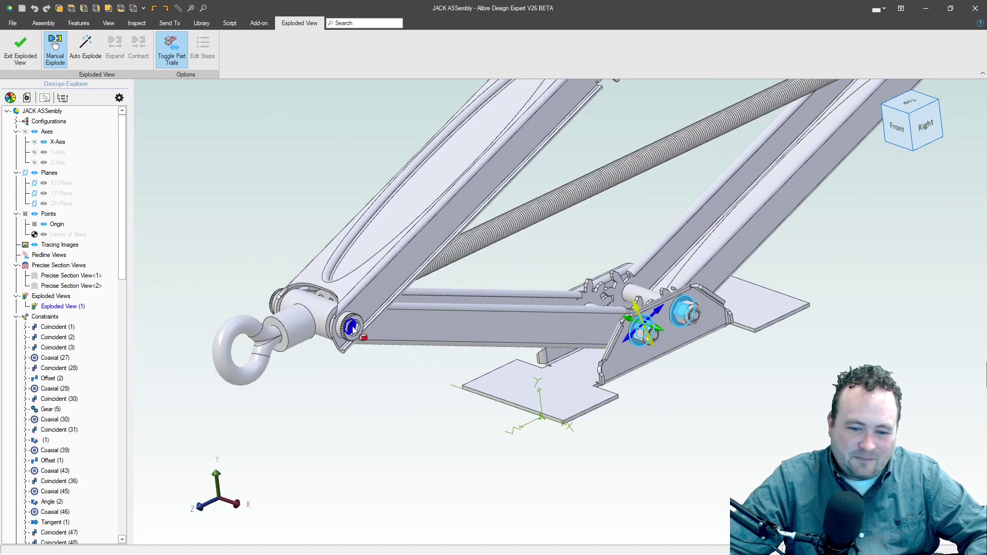
{"action": "mouse_move", "coordinate": [656, 331]}
{"action": "left_mouse_down"}
{"action": "mouse_move", "coordinate": [730, 349]}
{"action": "mouse_move", "coordinate": [668, 341]}
{"action": "left_mouse_up"}
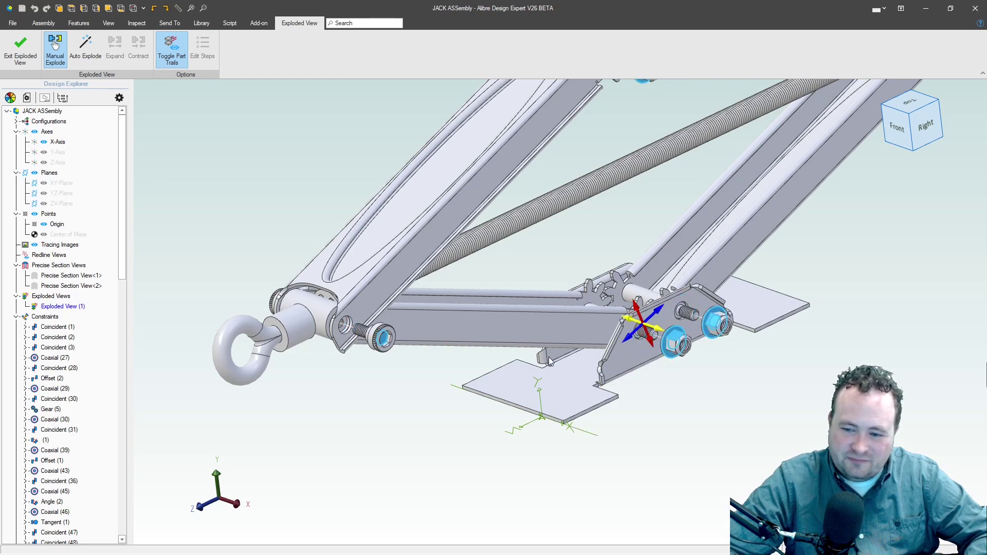
Pull the four hex nuts farther outward along the bolt axis to separate them from their washers
{"action": "scroll", "coordinate": [571, 316], "scroll_direction": "down", "scroll_amount": 3}
{"action": "scroll", "coordinate": [608, 159], "scroll_direction": "down", "scroll_amount": 2}
{"action": "scroll", "coordinate": [715, 257], "scroll_direction": "up", "scroll_amount": 5}
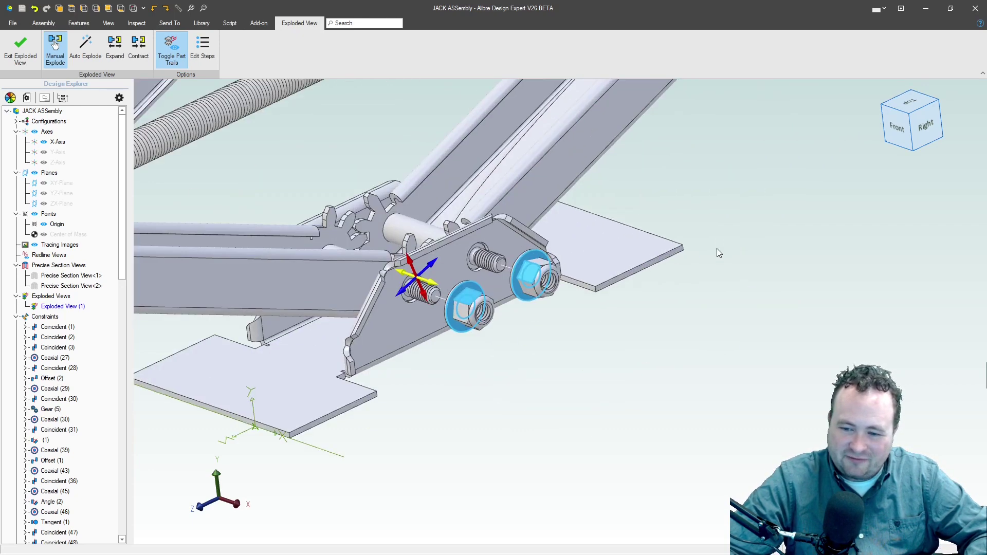
{"action": "left_click", "coordinate": [532, 275]}
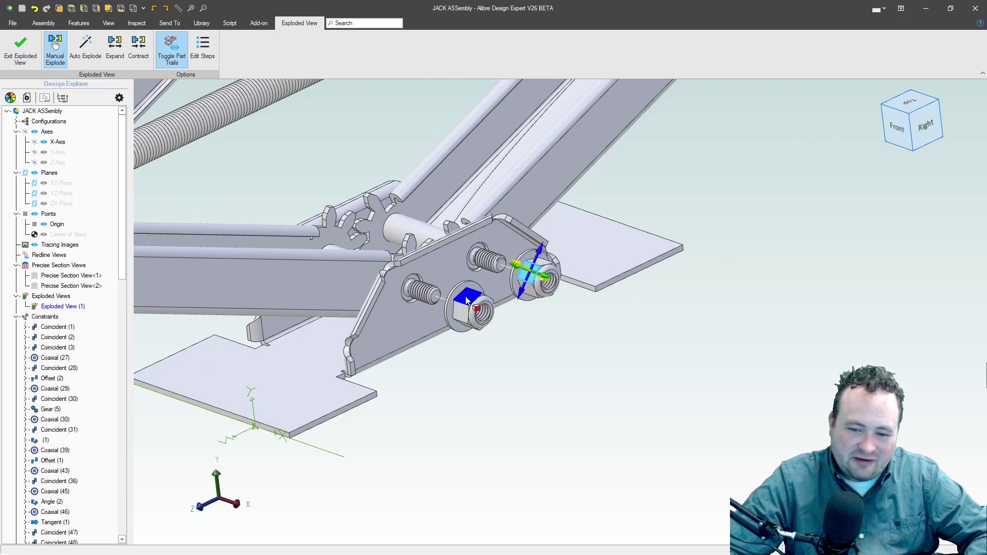
{"action": "scroll", "coordinate": [467, 303], "scroll_direction": "down", "scroll_amount": 5}
{"action": "scroll", "coordinate": [465, 191], "scroll_direction": "up", "scroll_amount": 5}
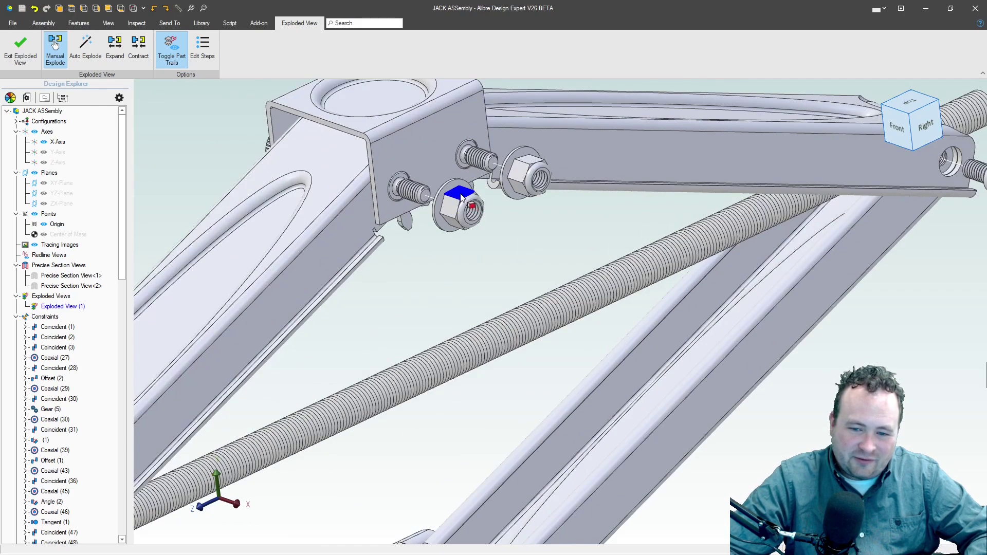
{"action": "left_click", "coordinate": [519, 177]}
{"action": "scroll", "coordinate": [519, 177], "scroll_direction": "down", "scroll_amount": 5}
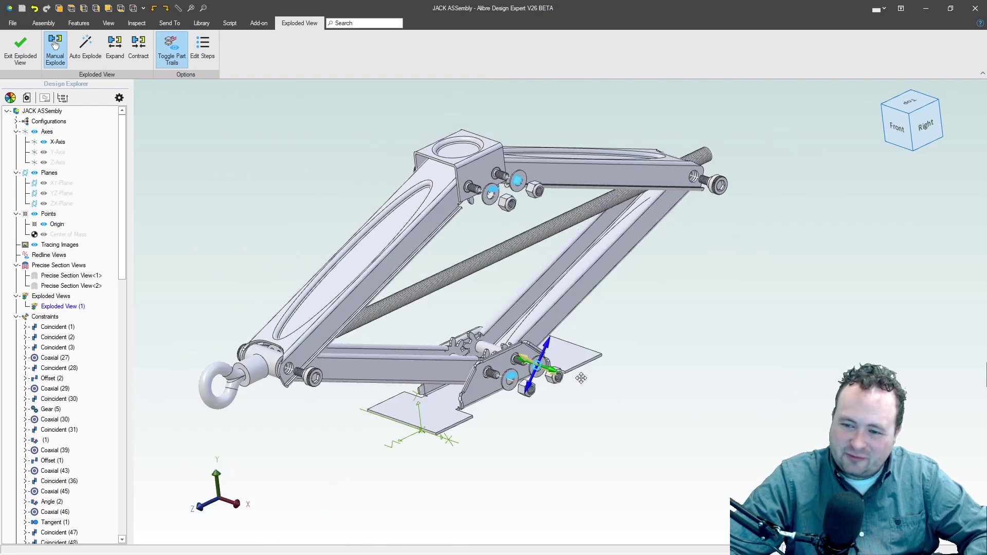
{"action": "left_click", "coordinate": [674, 315]}
Pull the four long shoulder bolts out of the base and top brackets on the opposite side of the jack
{"action": "scroll", "coordinate": [657, 315], "scroll_direction": "down", "scroll_amount": 1}
{"action": "middle_click_drag", "start_coordinate": [504, 293], "coordinate": [356, 286]}
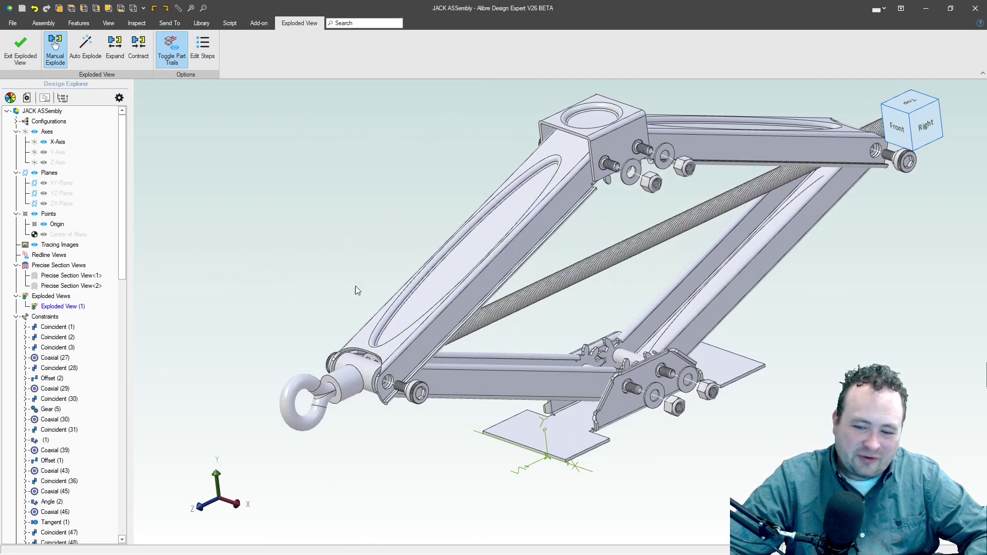
{"action": "middle_click_drag", "start_coordinate": [409, 264], "coordinate": [417, 355]}
{"action": "scroll", "coordinate": [428, 436], "scroll_direction": "up", "scroll_amount": 5}
{"action": "left_click", "coordinate": [427, 436]}
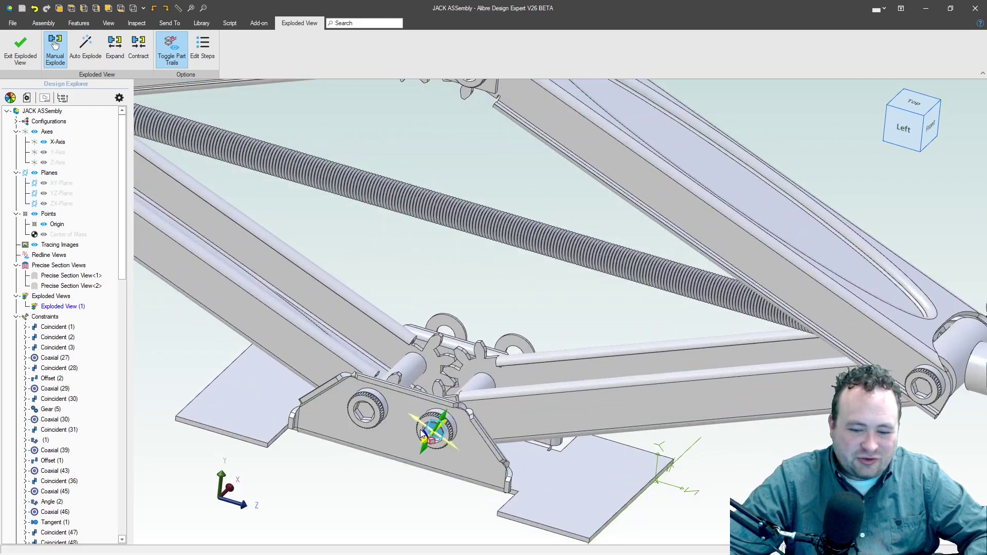
{"action": "left_click", "coordinate": [366, 410], "text": "ctrl"}
{"action": "scroll", "coordinate": [366, 411], "scroll_direction": "down", "scroll_amount": 3}
{"action": "scroll", "coordinate": [416, 211], "scroll_direction": "up", "scroll_amount": 3}
{"action": "left_click", "coordinate": [434, 227], "text": "ctrl"}
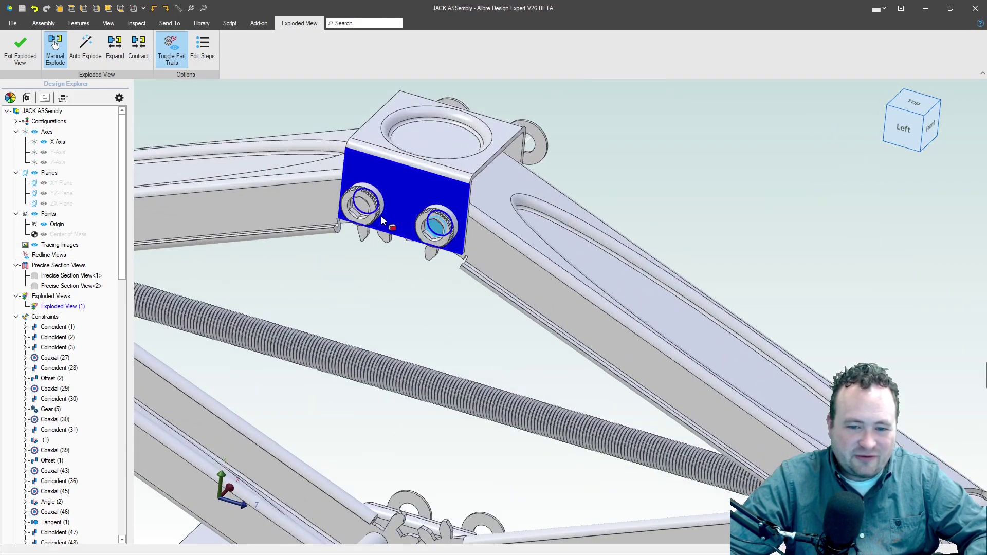
{"action": "left_click", "coordinate": [360, 213], "text": "ctrl"}
{"action": "scroll", "coordinate": [360, 212], "scroll_direction": "down", "scroll_amount": 4}
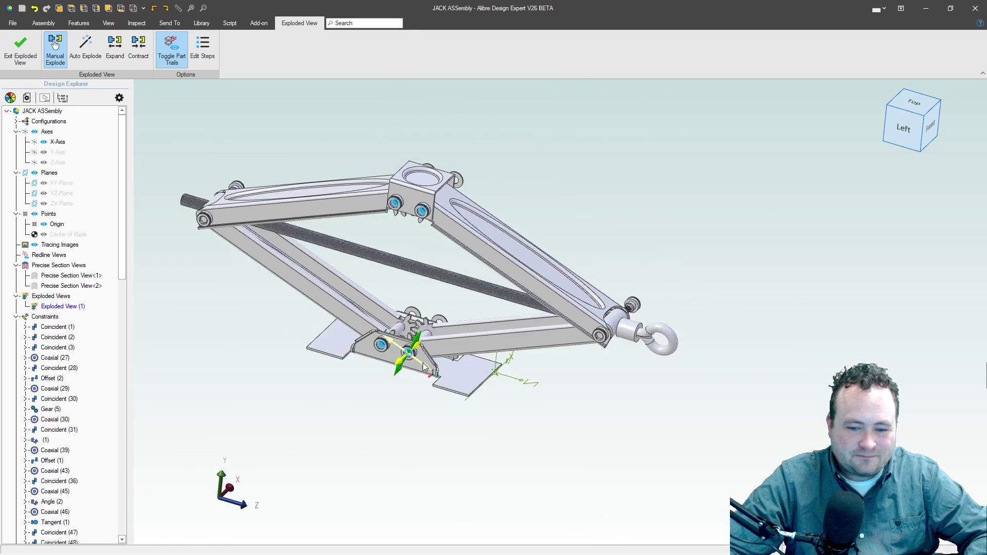
{"action": "left_click_drag", "start_coordinate": [382, 370], "coordinate": [301, 445]}
Pull the two arm-end bolts on the same side as the shoulder bolts outward along their axis
{"action": "scroll", "coordinate": [216, 214], "scroll_direction": "up", "scroll_amount": 2}
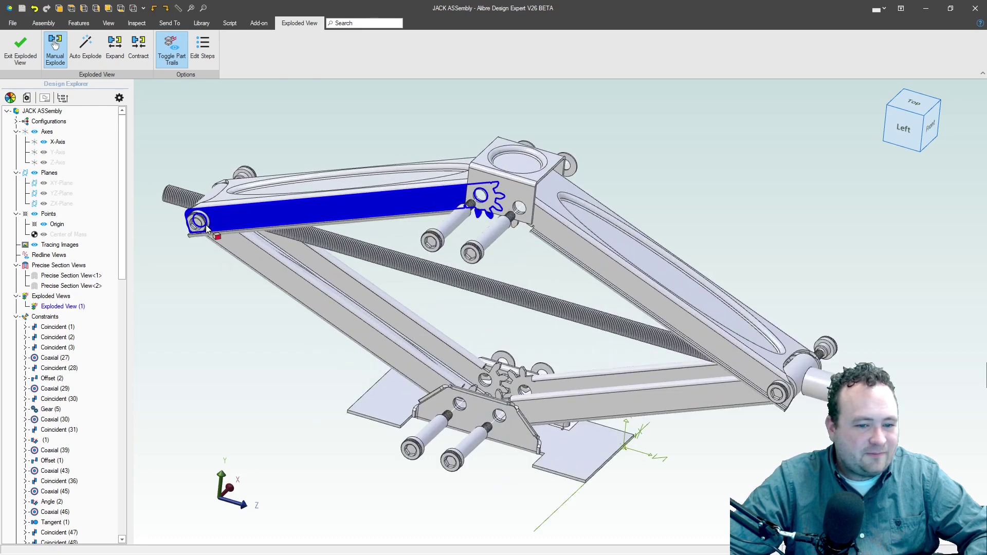
{"action": "left_click", "coordinate": [206, 233]}
{"action": "scroll", "coordinate": [228, 245], "scroll_direction": "down", "scroll_amount": 1}
{"action": "scroll", "coordinate": [667, 406], "scroll_direction": "up", "scroll_amount": 3}
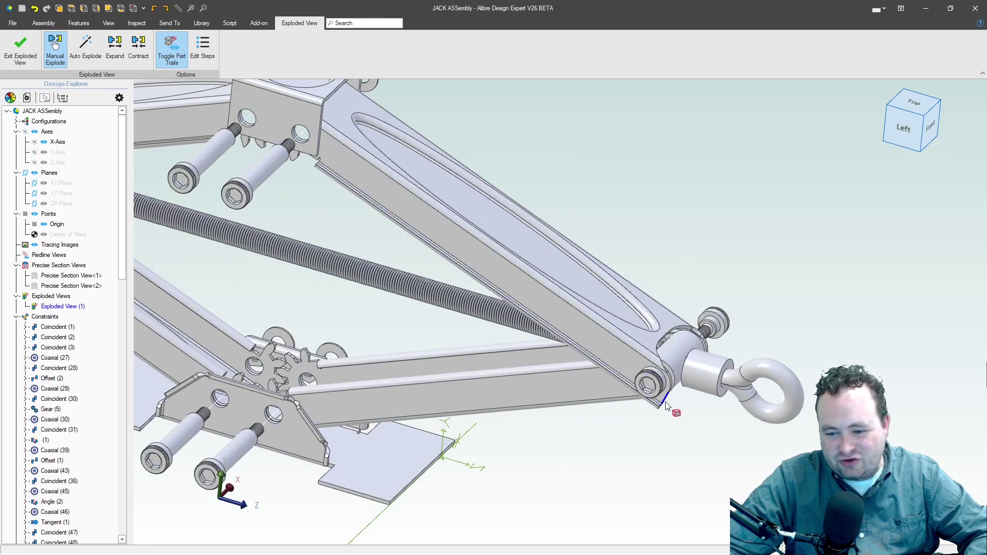
{"action": "scroll", "coordinate": [649, 387], "scroll_direction": "down", "scroll_amount": 3}
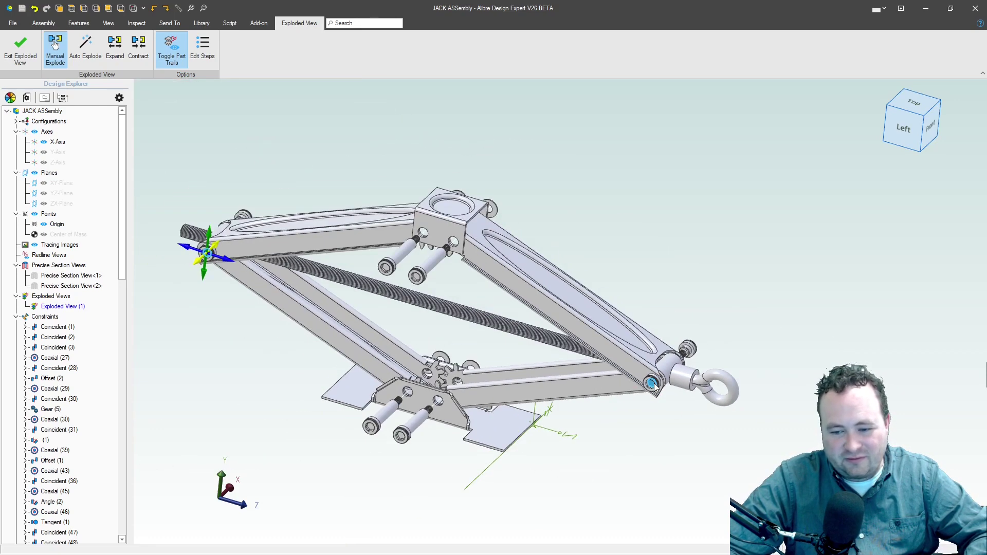
{"action": "left_click_drag", "start_coordinate": [200, 264], "coordinate": [144, 295]}
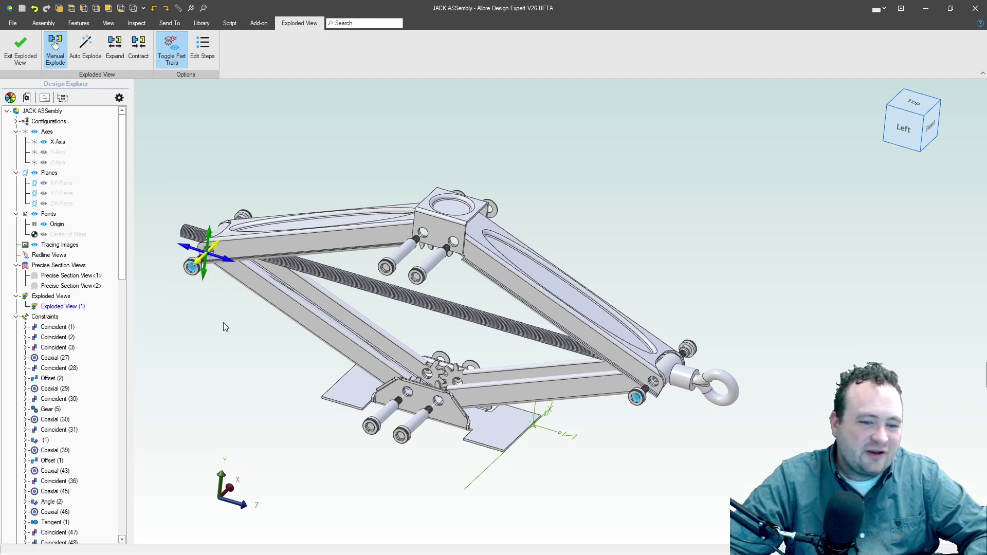
{"action": "left_click", "coordinate": [279, 343]}
Raise the top bracket, both upper arms, the screw, and the handle-end pivot block and hardware vertically away from the lower arms
{"action": "mouse_move", "coordinate": [495, 309]}
{"action": "middle_mouse_down"}
{"action": "mouse_move", "coordinate": [461, 306]}
{"action": "mouse_move", "coordinate": [488, 306]}
{"action": "middle_mouse_up"}
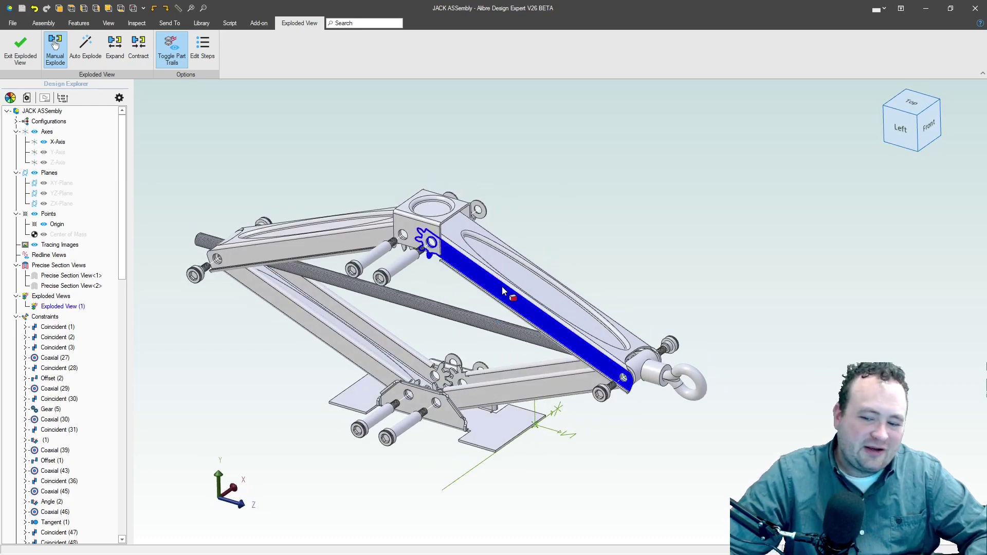
{"action": "left_click", "coordinate": [418, 234]}
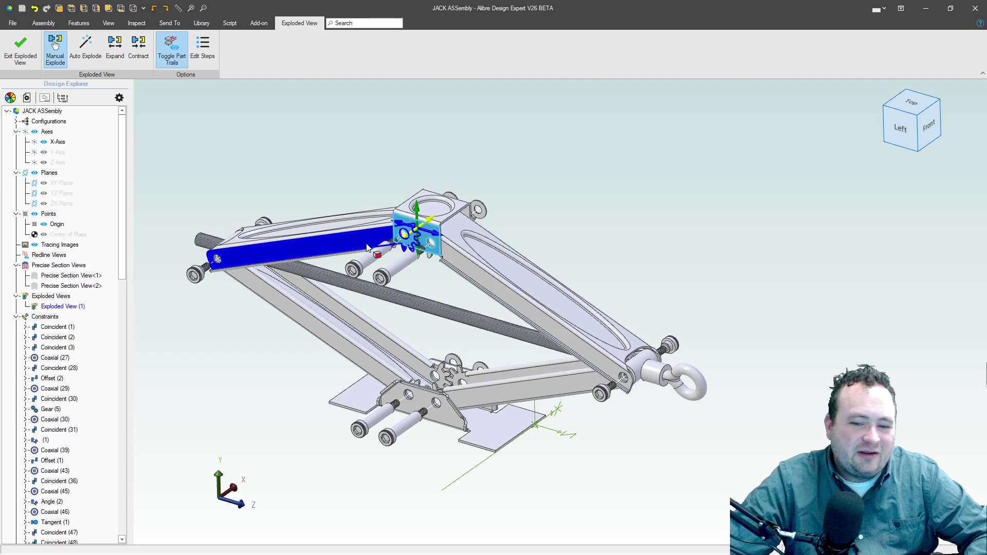
{"action": "left_click", "coordinate": [358, 246]}
{"action": "left_click", "coordinate": [514, 299]}
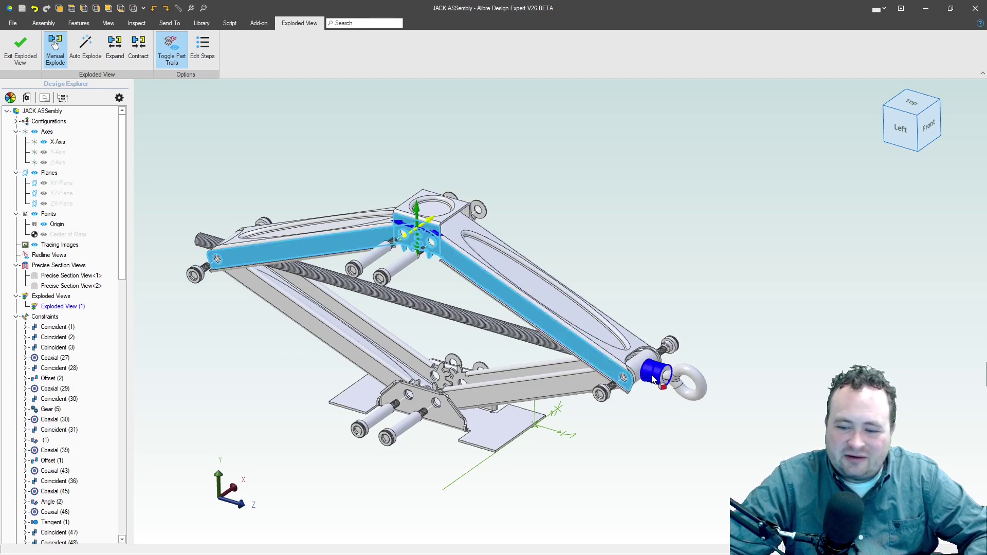
{"action": "scroll", "coordinate": [620, 354], "scroll_direction": "up", "scroll_amount": 3}
{"action": "left_click", "coordinate": [611, 346]}
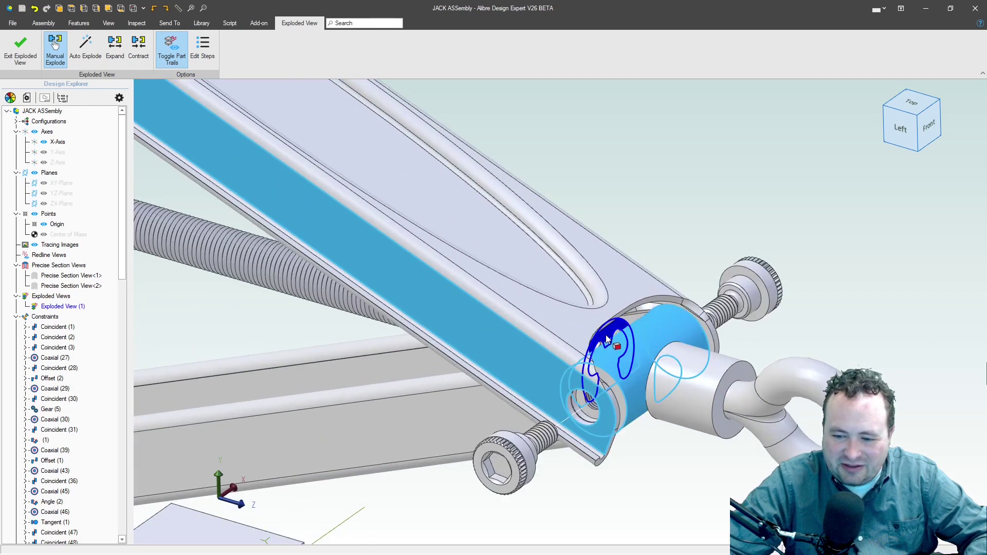
{"action": "left_click", "coordinate": [716, 389]}
{"action": "scroll", "coordinate": [716, 389], "scroll_direction": "down", "scroll_amount": 5}
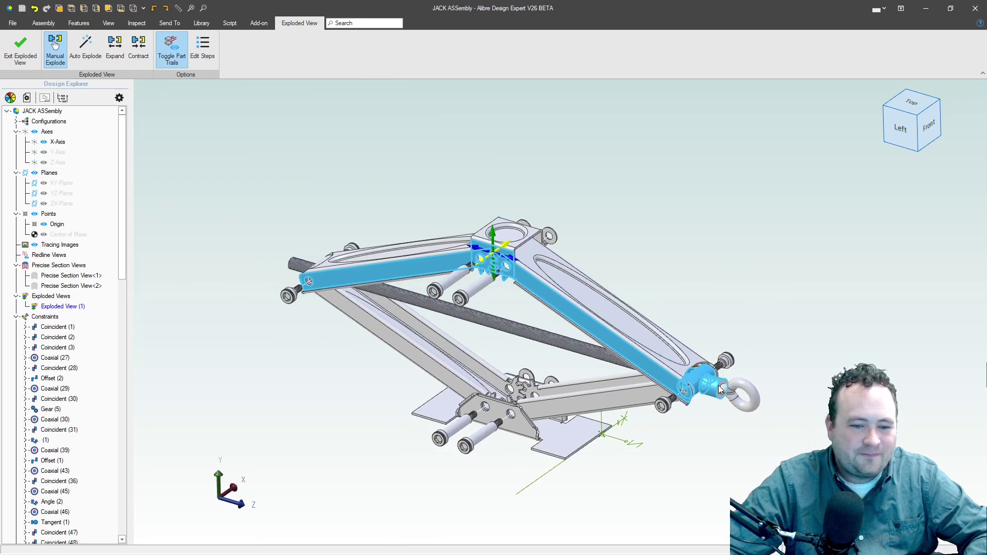
{"action": "left_click_drag", "start_coordinate": [491, 234], "coordinate": [514, 192]}
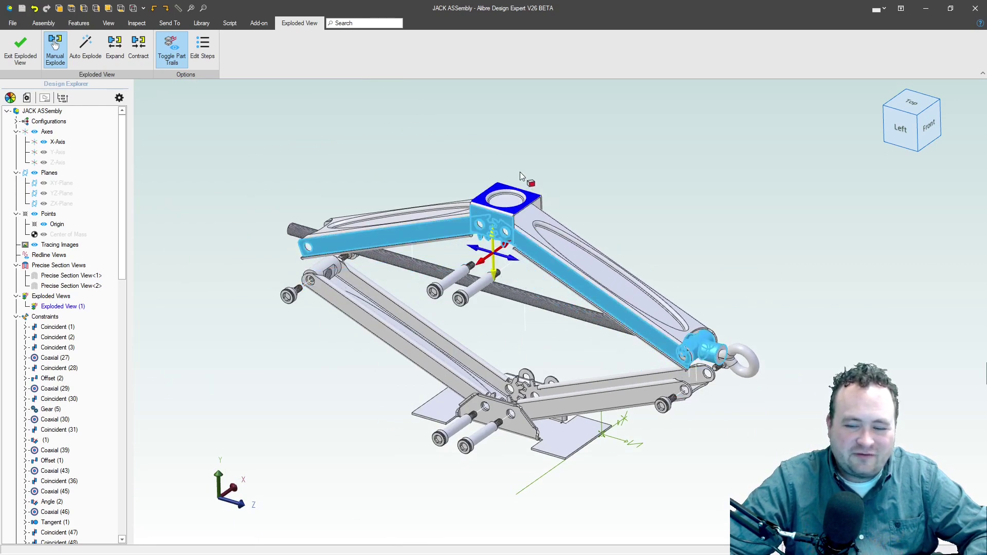
{"action": "left_click", "coordinate": [495, 149]}
Move the cylindrical pivot block out from the lower arms' end, up and back beyond the free end of the screw
{"action": "scroll", "coordinate": [571, 193], "scroll_direction": "up", "scroll_amount": 3}
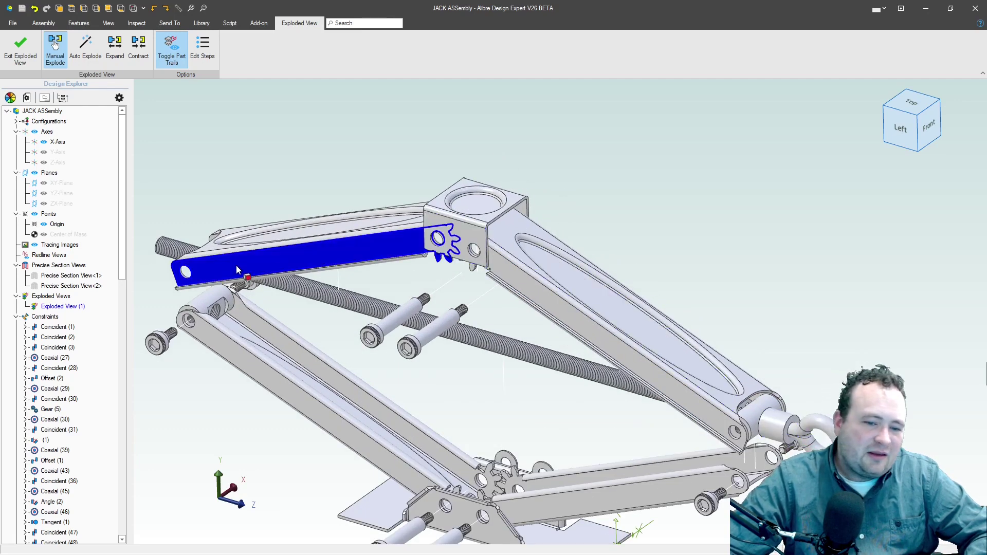
{"action": "left_click", "coordinate": [208, 303]}
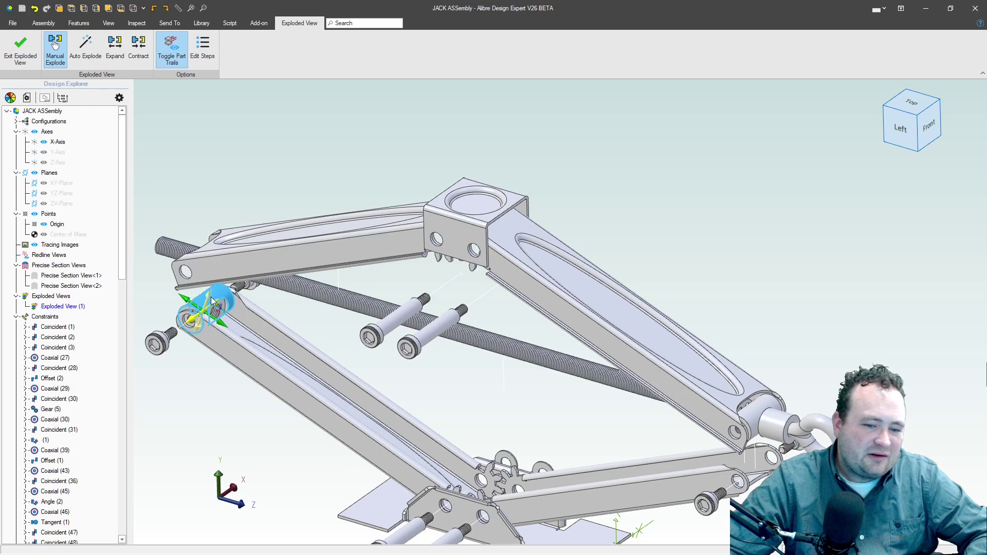
{"action": "left_click_drag", "start_coordinate": [211, 300], "coordinate": [205, 221]}
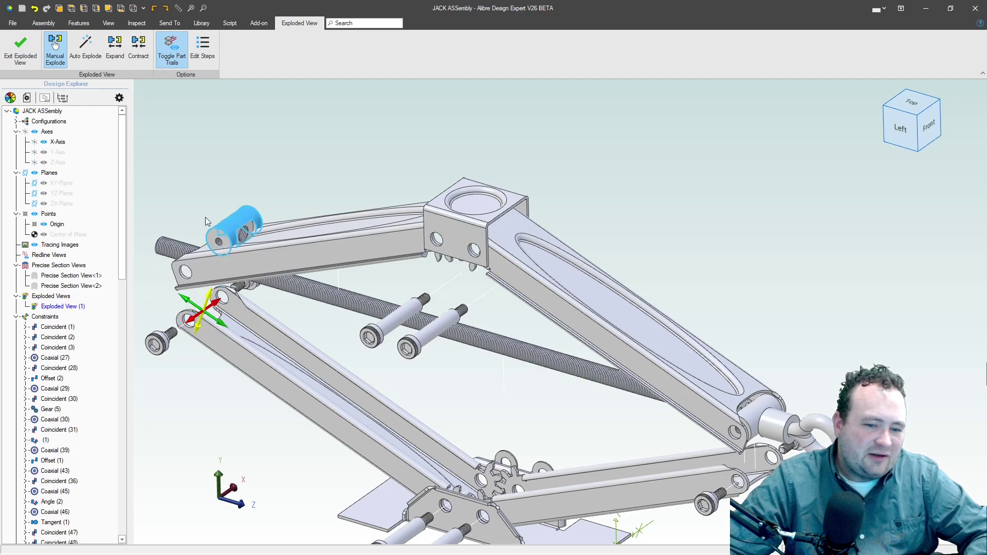
{"action": "left_click_drag", "start_coordinate": [193, 304], "coordinate": [169, 368]}
{"action": "left_click_drag", "start_coordinate": [206, 330], "coordinate": [187, 378]}
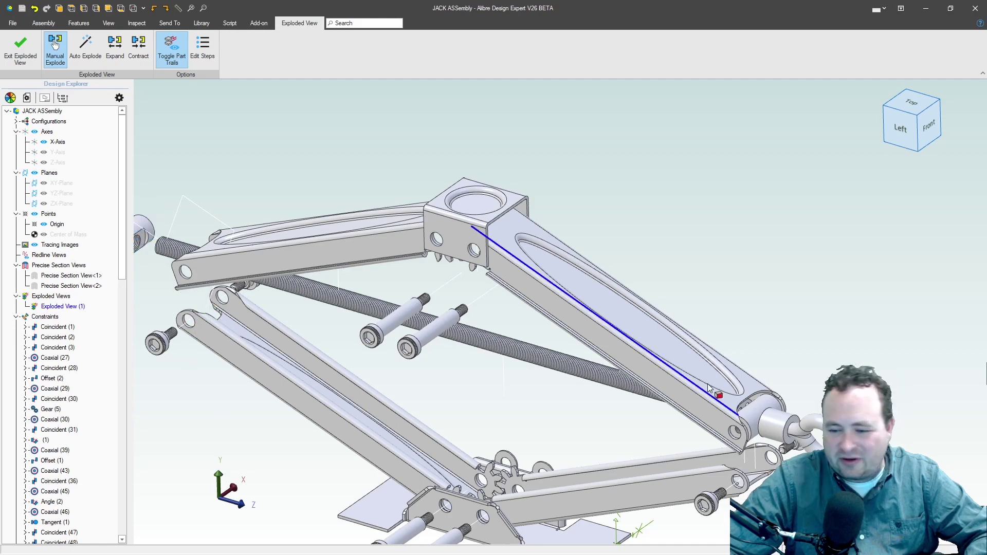
Slide the handle-end pivot block, collar and bearing outward along the screw axis, clear of the upper arm
{"action": "scroll", "coordinate": [751, 387], "scroll_direction": "up", "scroll_amount": 2}
{"action": "left_click", "coordinate": [760, 414]}
{"action": "scroll", "coordinate": [756, 414], "scroll_direction": "down", "scroll_amount": 4}
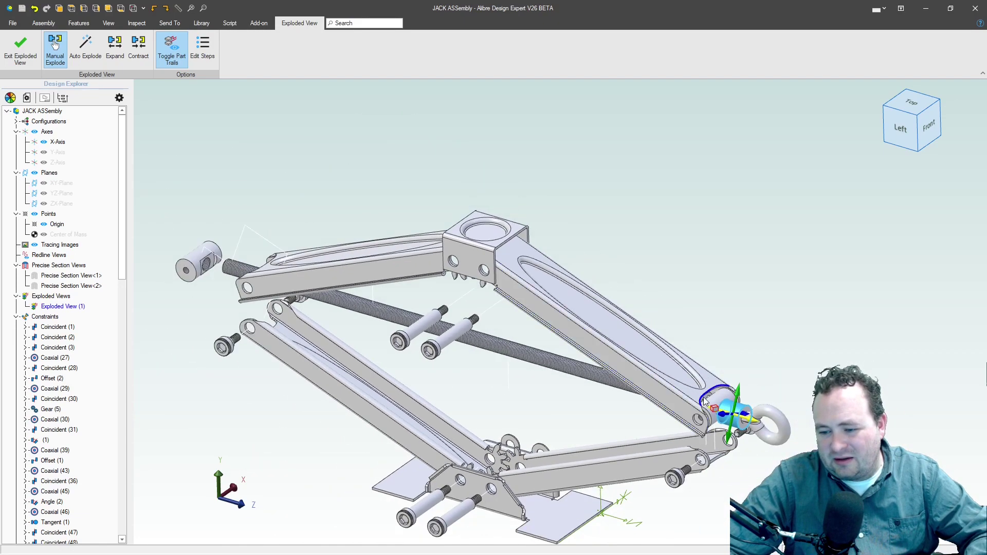
{"action": "scroll", "coordinate": [744, 414], "scroll_direction": "up", "scroll_amount": 3}
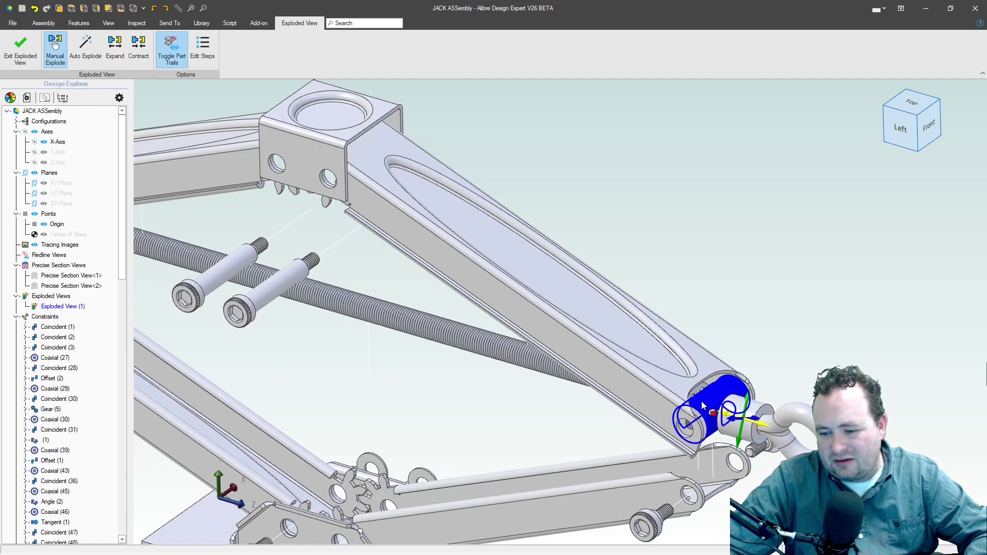
{"action": "scroll", "coordinate": [720, 412], "scroll_direction": "up", "scroll_amount": 2}
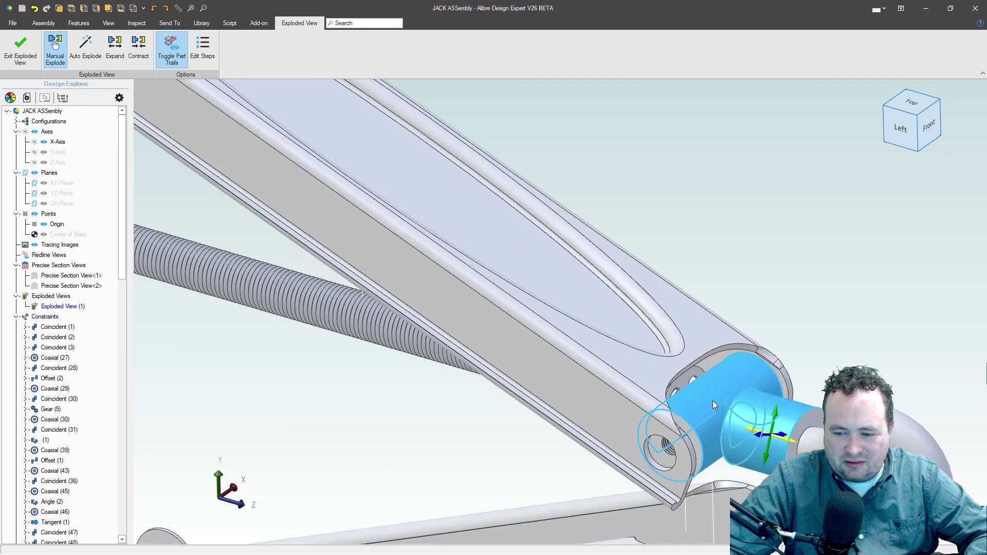
{"action": "left_click", "coordinate": [715, 411]}
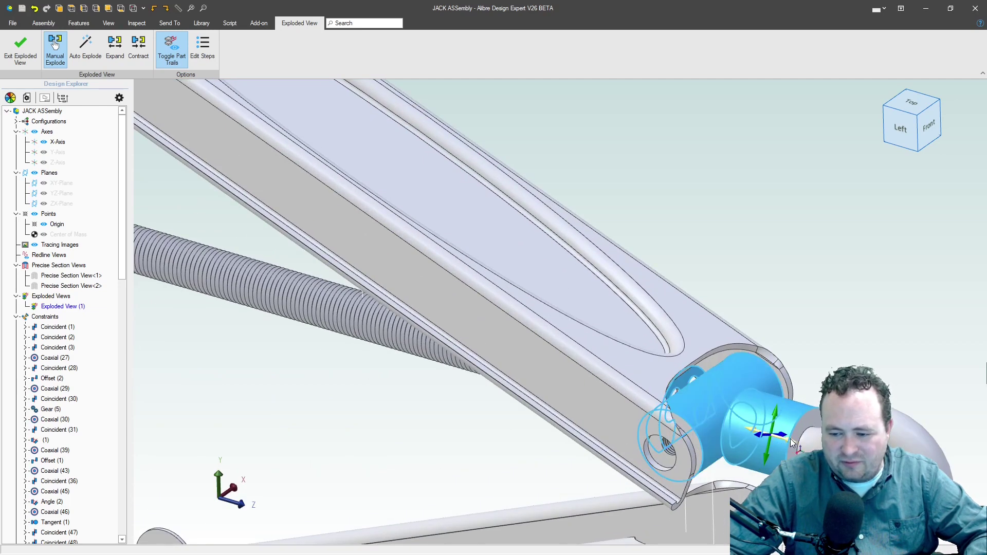
{"action": "left_click_drag", "start_coordinate": [781, 434], "coordinate": [941, 431]}
{"action": "left_click", "coordinate": [813, 337]}
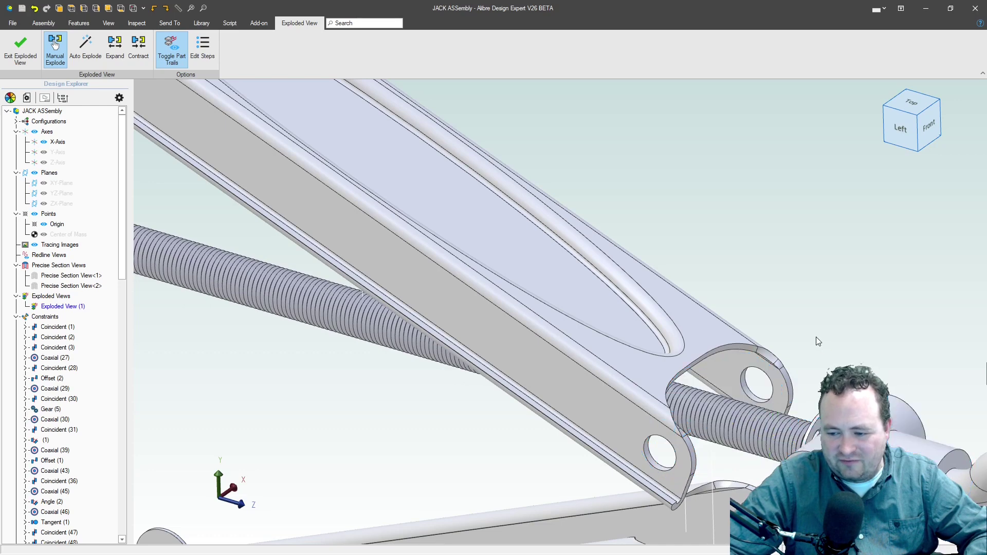
Lift the retaining clip vertically away from the screw beside the handle-end pivot block
{"action": "scroll", "coordinate": [816, 339], "scroll_direction": "down", "scroll_amount": 3}
{"action": "left_click", "coordinate": [815, 411]}
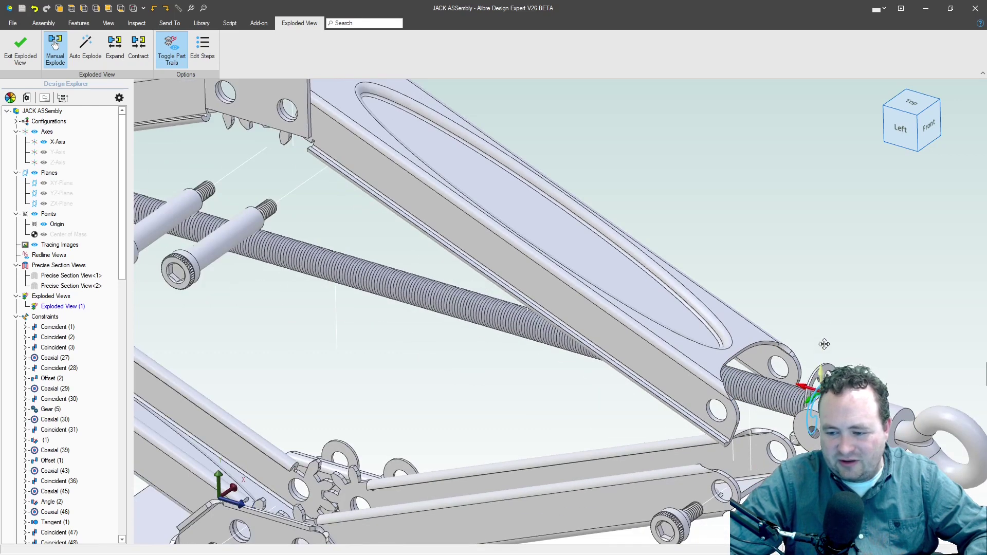
{"action": "left_click_drag", "start_coordinate": [820, 378], "coordinate": [832, 304]}
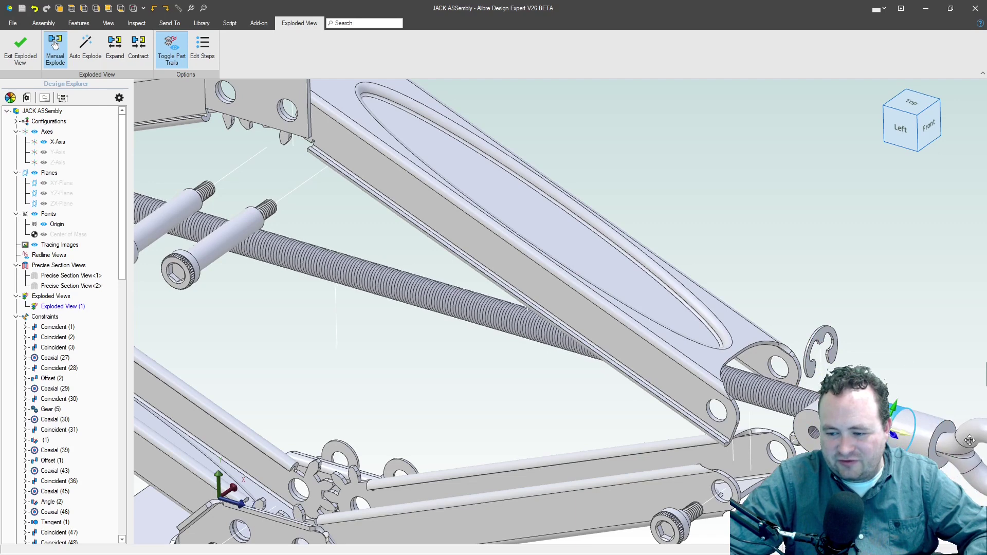
{"action": "scroll", "coordinate": [895, 355], "scroll_direction": "down", "scroll_amount": 3}
{"action": "scroll", "coordinate": [894, 354], "scroll_direction": "down", "scroll_amount": 1}
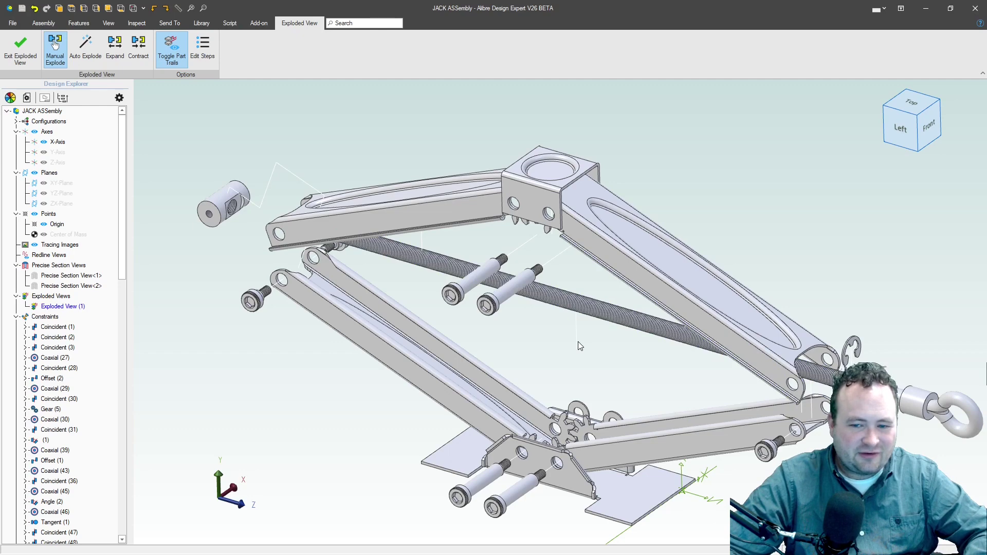
Raise the top bracket clear above the upper arms and lower the base bracket below the lower arms
{"action": "left_click", "coordinate": [535, 201]}
{"action": "left_click_drag", "start_coordinate": [534, 201], "coordinate": [674, 166]}
{"action": "left_click", "coordinate": [704, 186]}
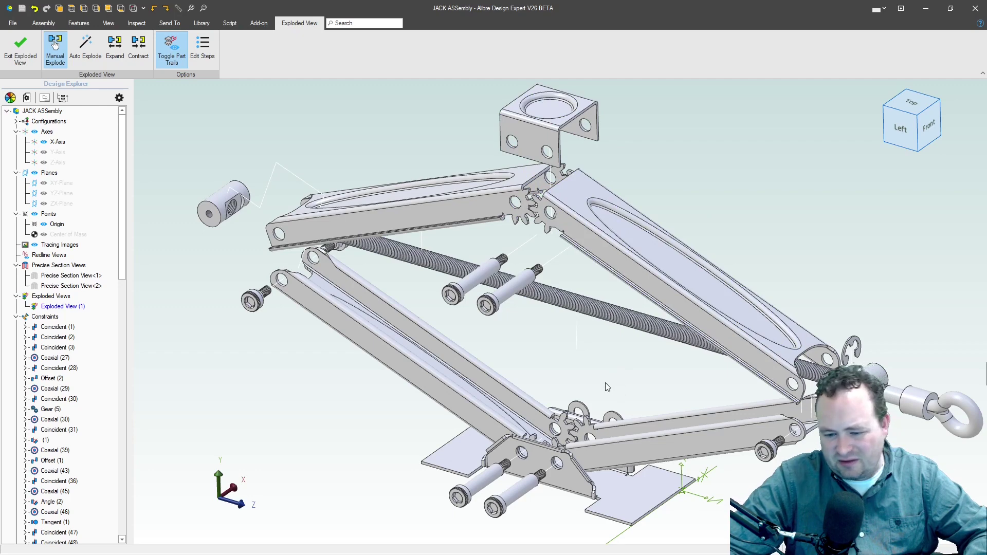
{"action": "left_click", "coordinate": [568, 477]}
{"action": "left_click_drag", "start_coordinate": [563, 465], "coordinate": [563, 507]}
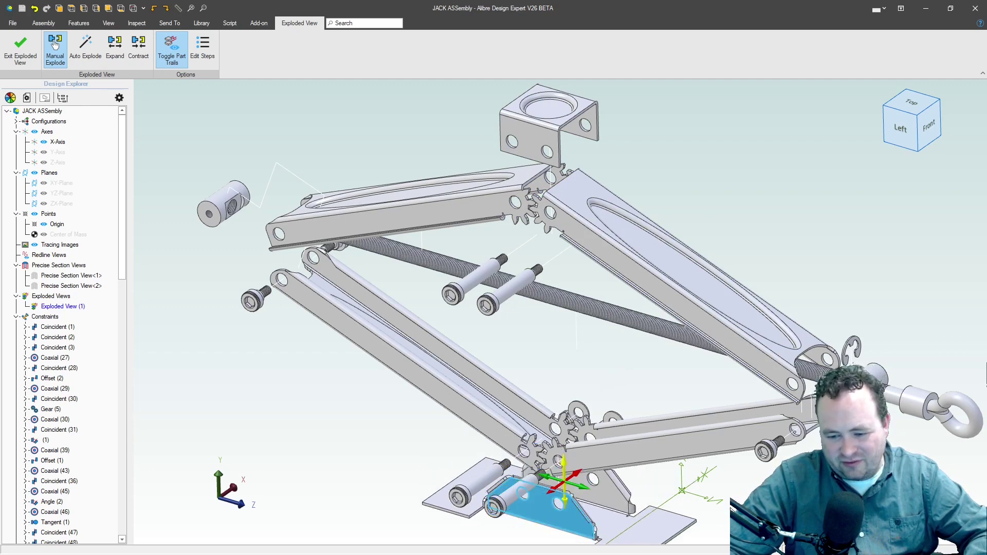
Finish editing the exploded view and save the jack assembly
{"action": "scroll", "coordinate": [662, 486], "scroll_direction": "down", "scroll_amount": 2}
{"action": "middle_click_drag", "start_coordinate": [514, 463], "coordinate": [658, 487]}
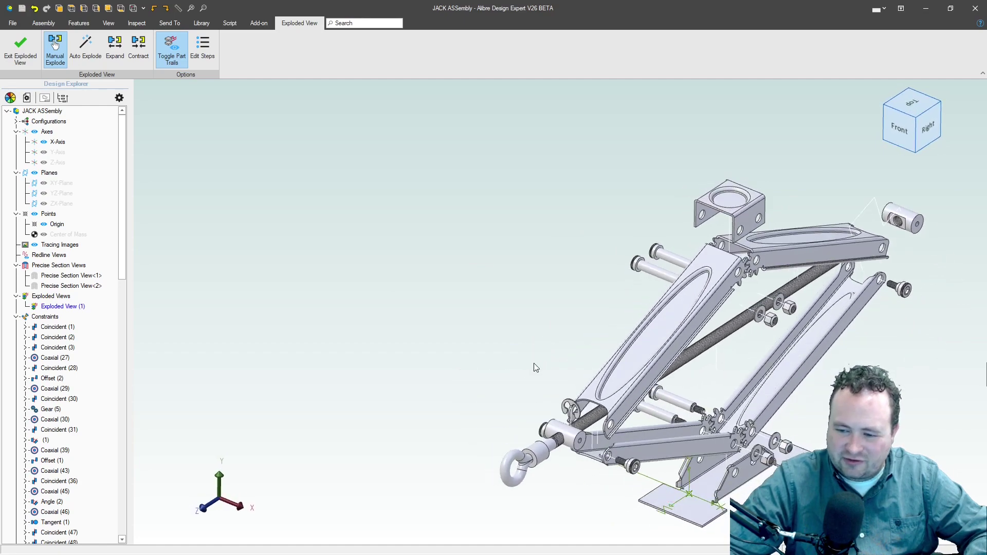
{"action": "middle_click_drag", "start_coordinate": [535, 366], "coordinate": [540, 459]}
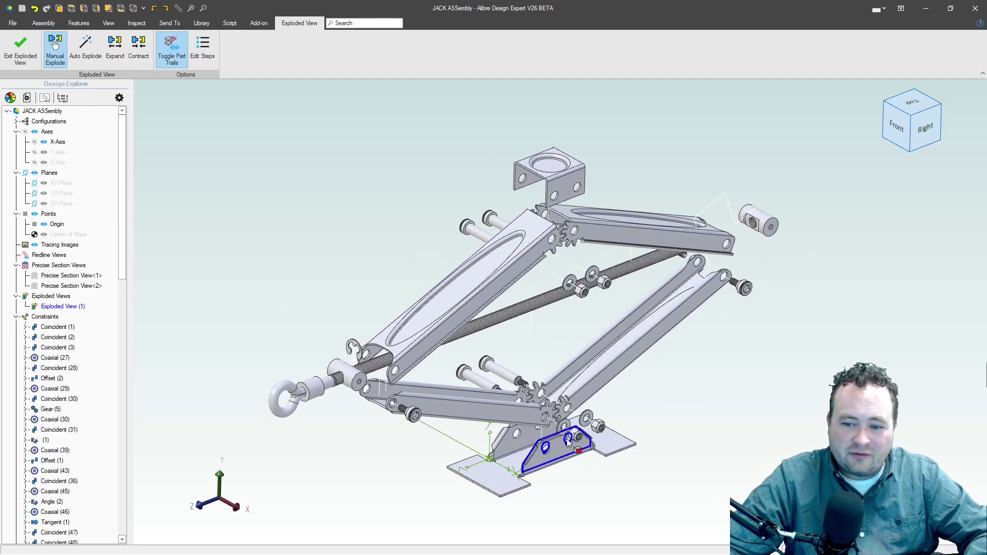
{"action": "scroll", "coordinate": [587, 304], "scroll_direction": "up", "scroll_amount": 2}
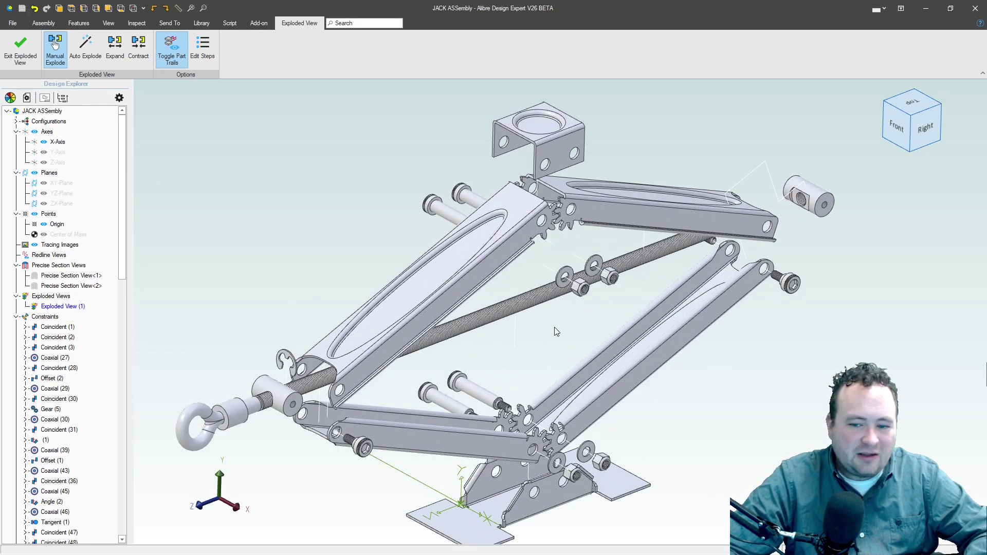
{"action": "middle_click_drag", "start_coordinate": [551, 350], "coordinate": [549, 333], "text": "shift"}
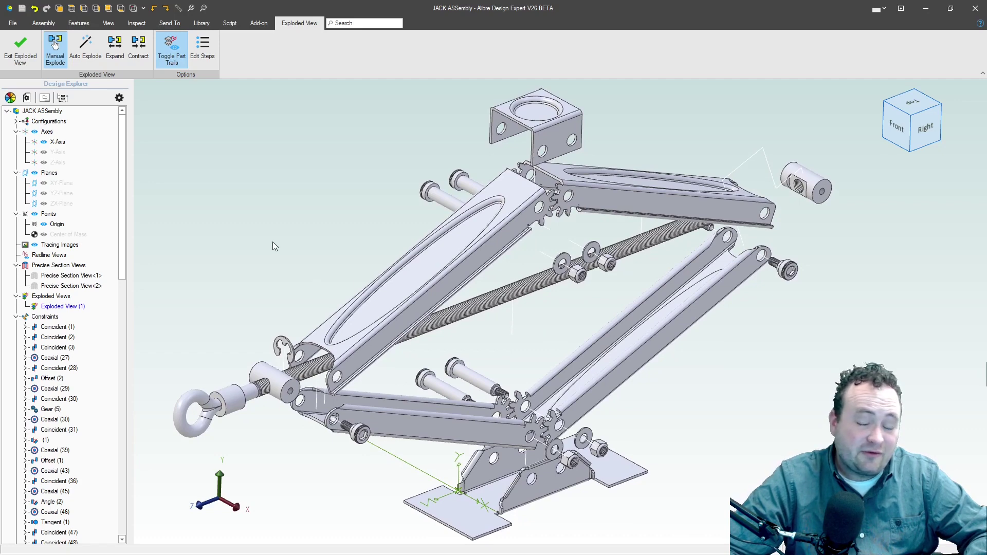
{"action": "left_click", "coordinate": [21, 49]}
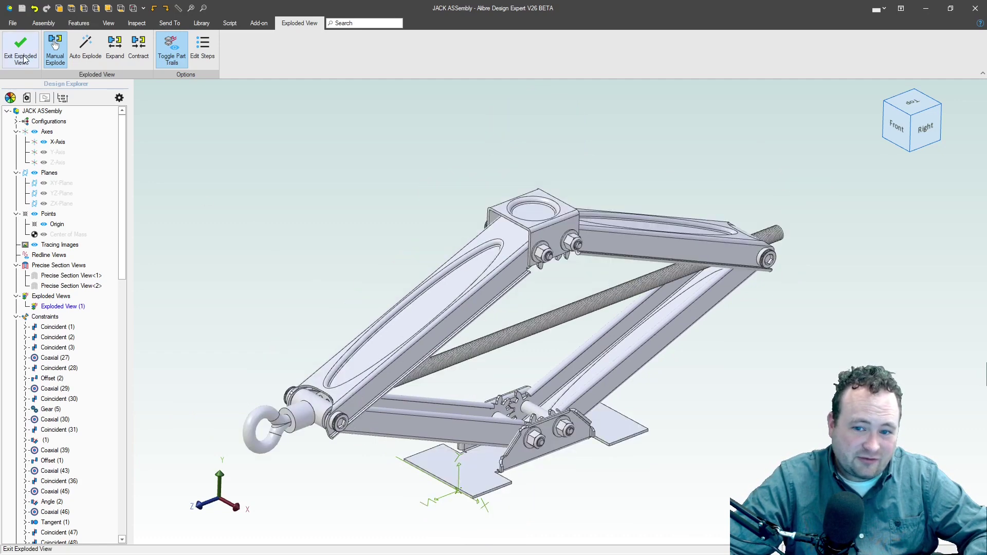
{"action": "left_click", "coordinate": [21, 9]}
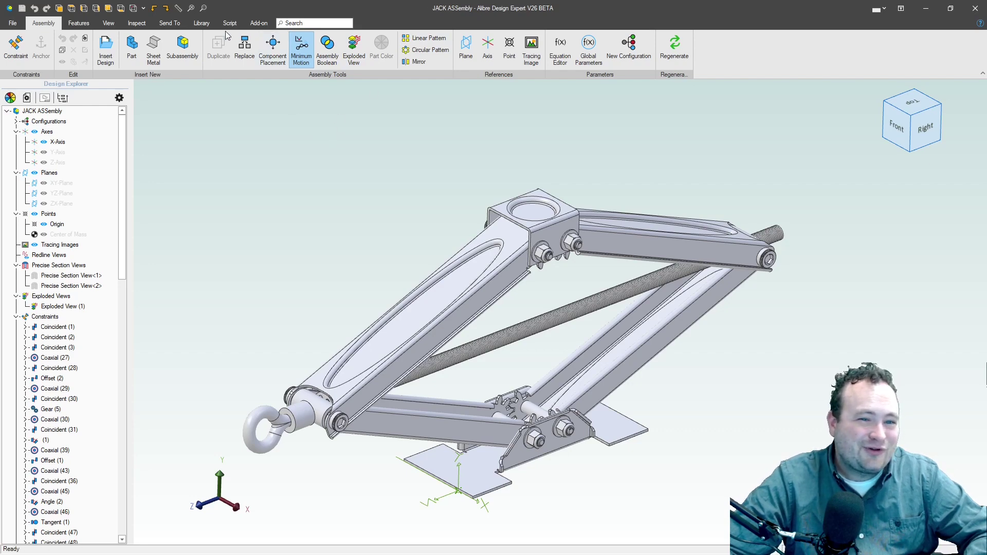
Create a new drawing of the assembly using the ANSI A Landscape template with the default sheet settings
{"action": "left_click", "coordinate": [170, 23]}
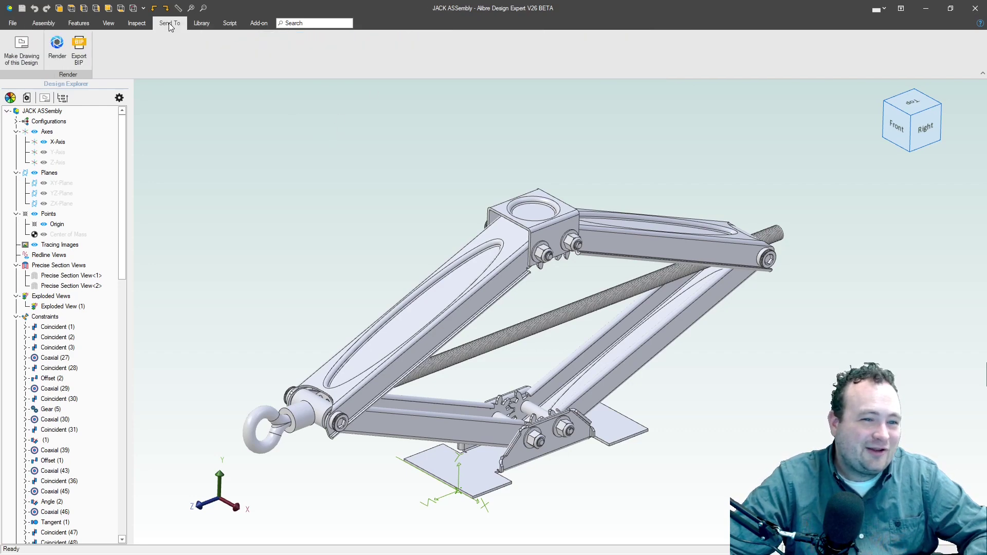
{"action": "left_click", "coordinate": [22, 50]}
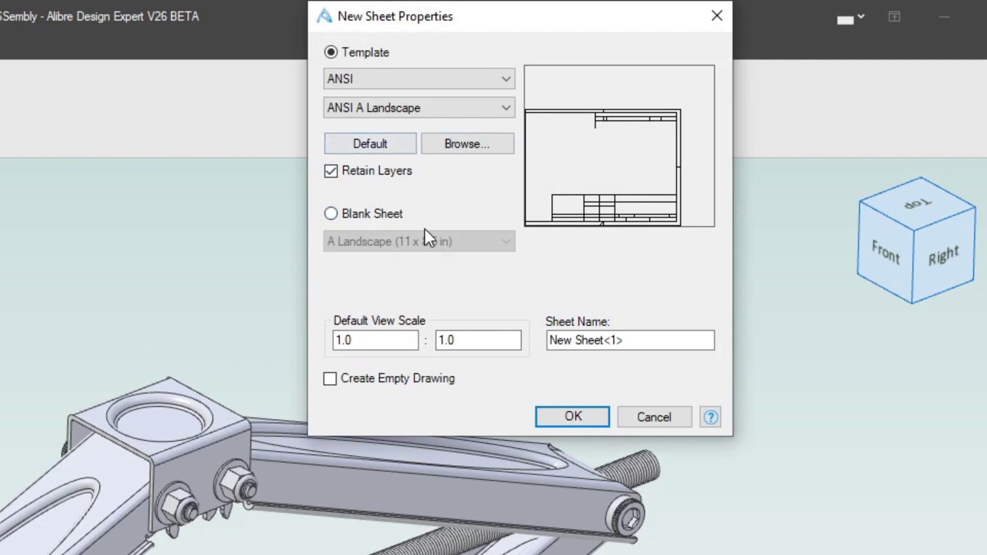
{"action": "left_click", "coordinate": [569, 420]}
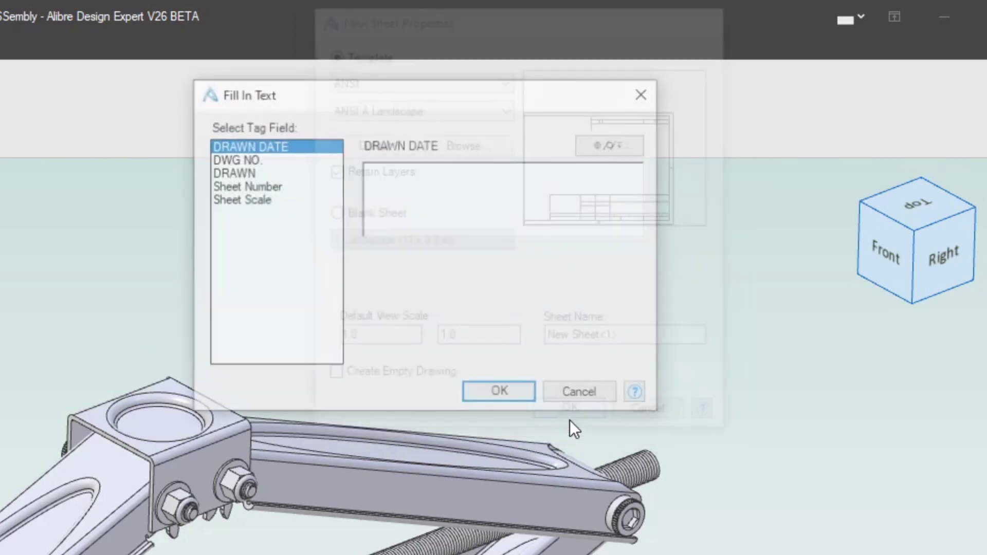
Fill in the title block with drawn date 5865786, drawing number 786 and the drafter's name, keeping the sheet number and scale
{"action": "left_click", "coordinate": [450, 191]}
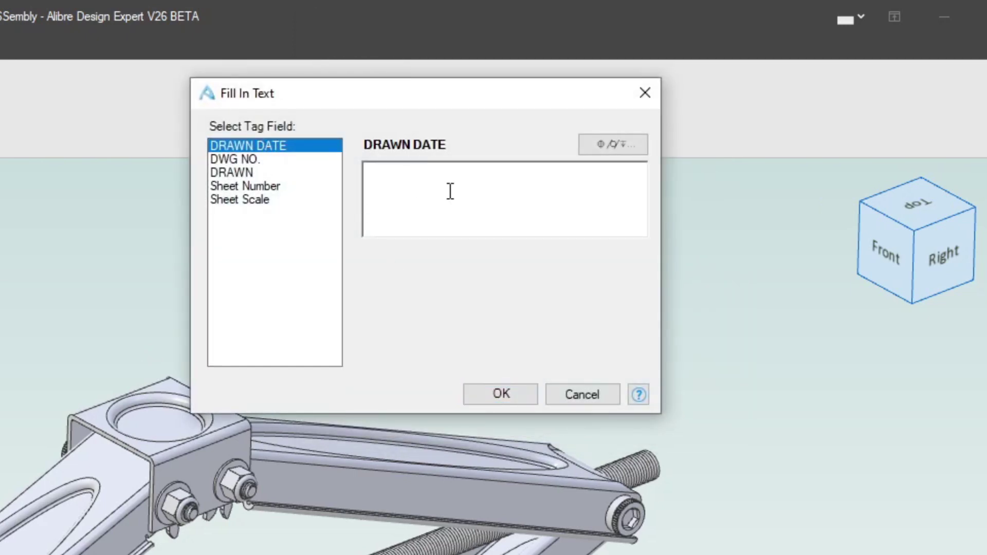
{"action": "type", "text": "5865786"}
{"action": "left_click", "coordinate": [250, 159]}
{"action": "left_click", "coordinate": [569, 216]}
{"action": "type", "text": "78"}
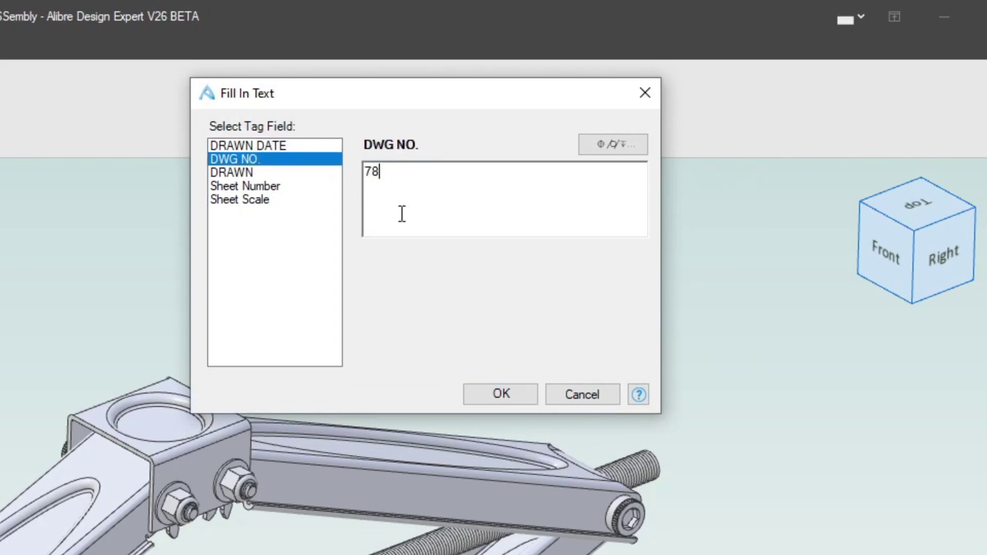
{"action": "type", "text": "6"}
{"action": "left_click", "coordinate": [266, 172]}
{"action": "left_click", "coordinate": [477, 205]}
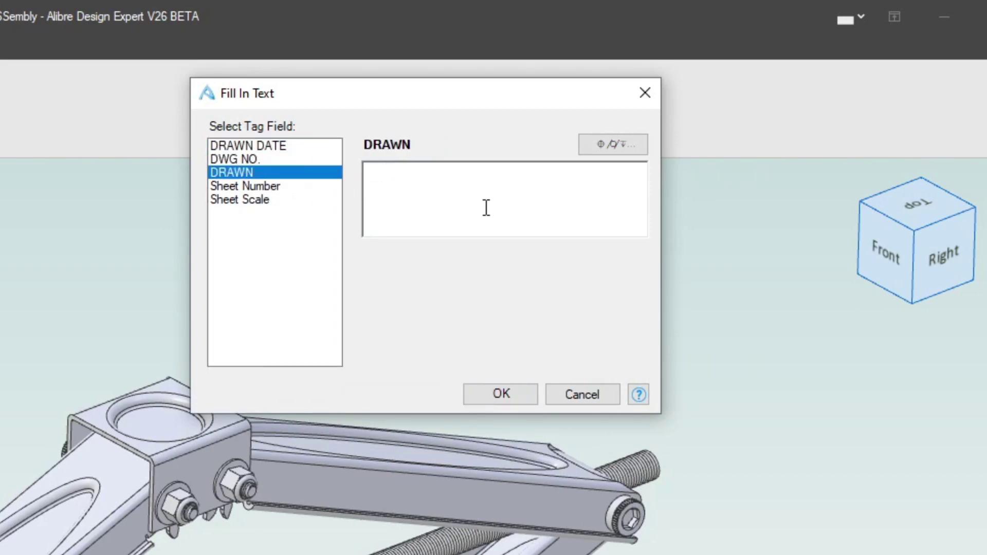
{"action": "type", "text": "joko"}
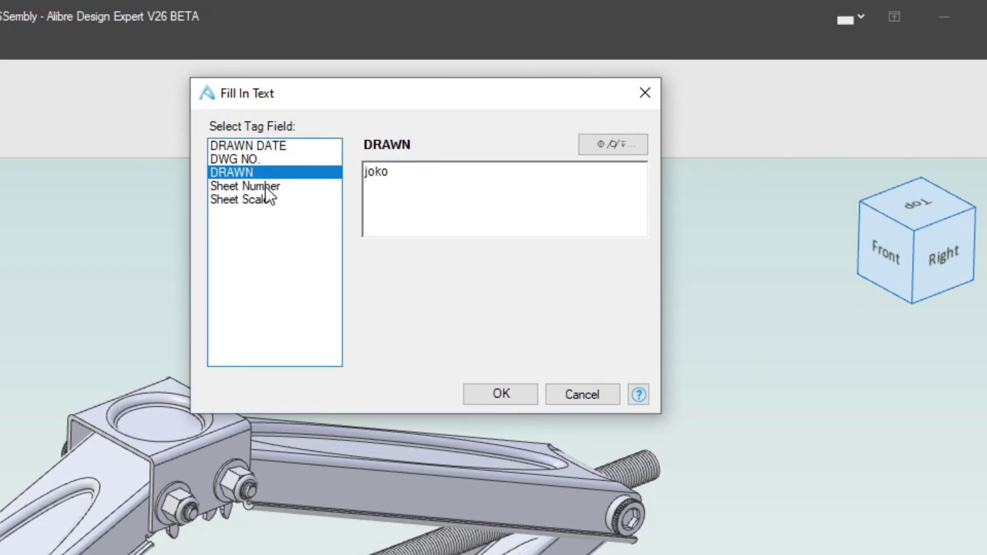
{"action": "left_click", "coordinate": [265, 186]}
{"action": "left_click", "coordinate": [267, 200]}
{"action": "left_click", "coordinate": [501, 395]}
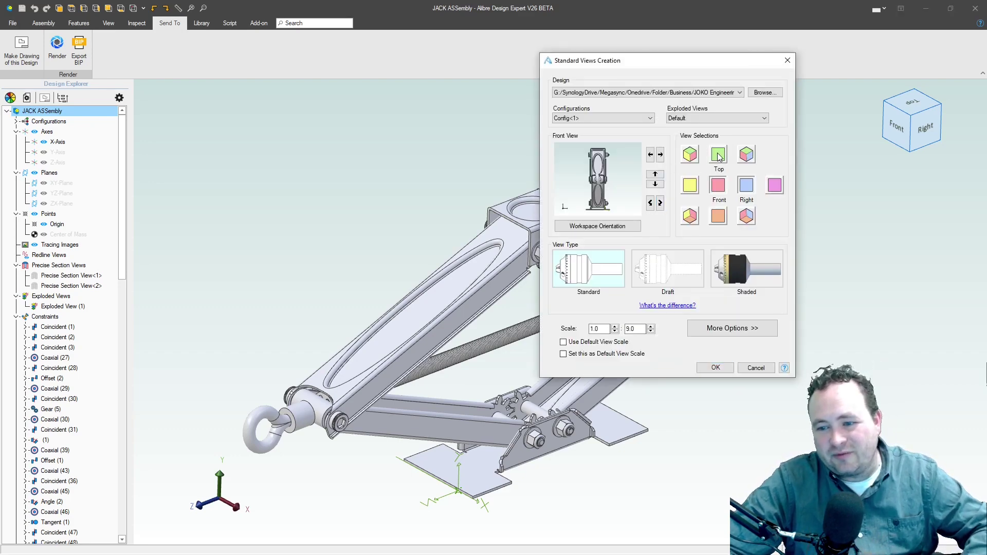
Place only the top-front-right isometric view of Exploded View (1) near the sheet's centre at scale 1:11
{"action": "left_click", "coordinate": [746, 183]}
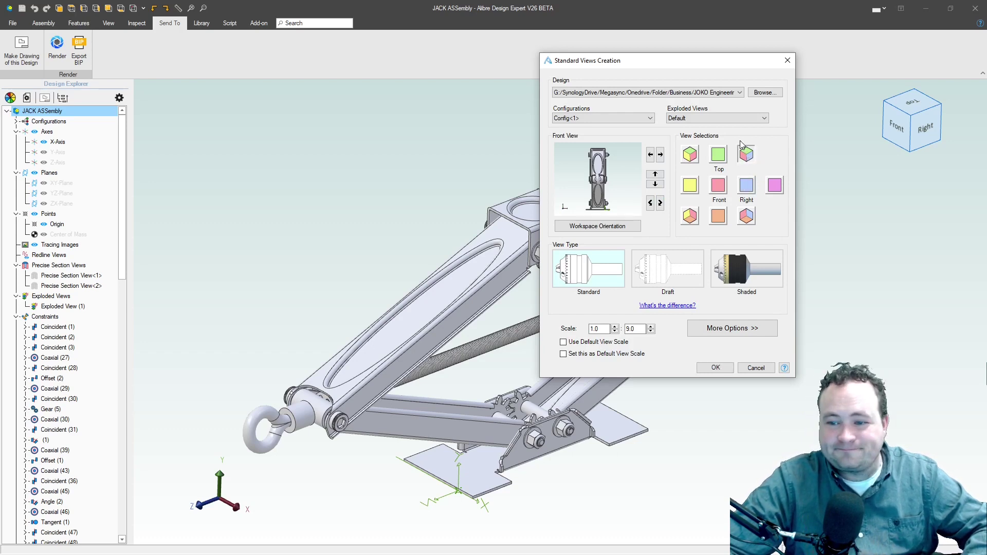
{"action": "left_click", "coordinate": [722, 119]}
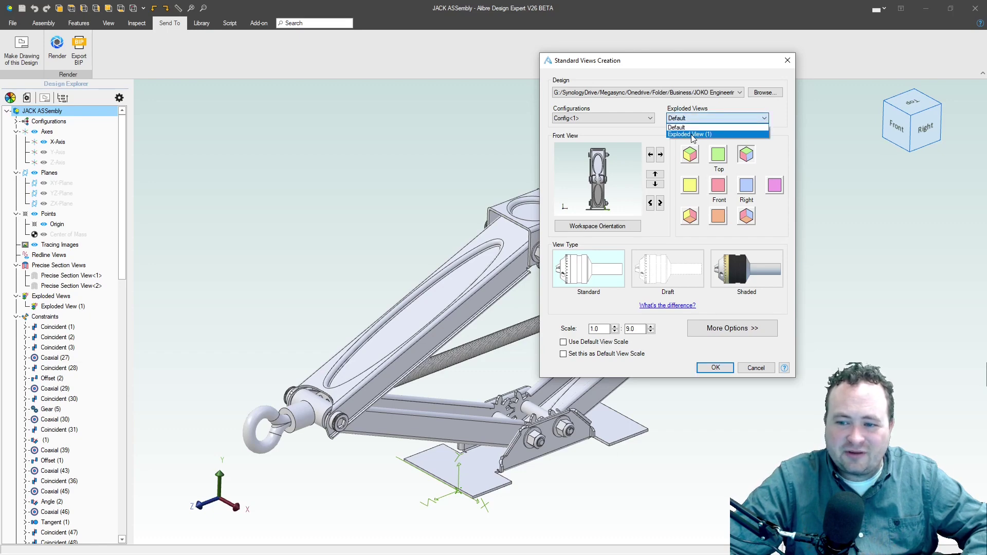
{"action": "left_click", "coordinate": [676, 130]}
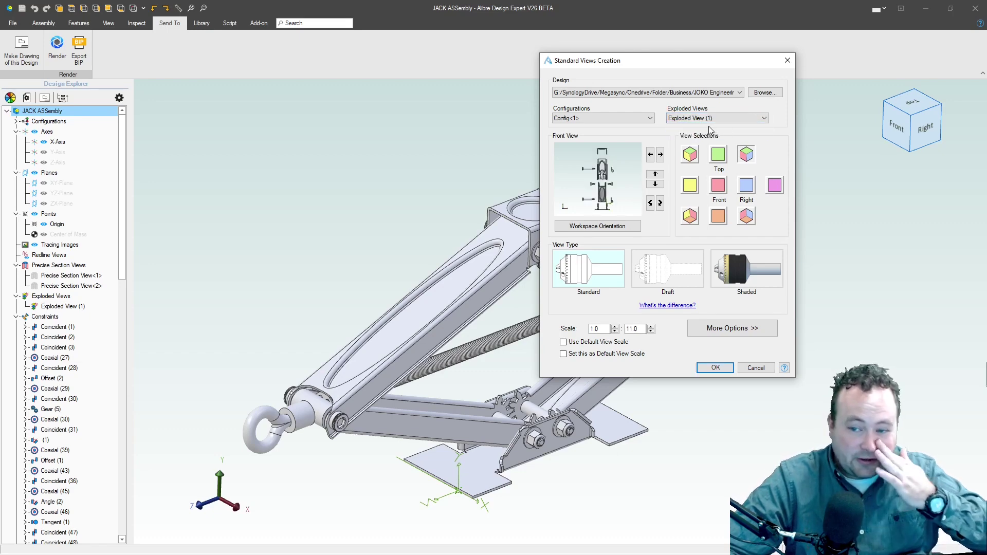
{"action": "left_click", "coordinate": [715, 368]}
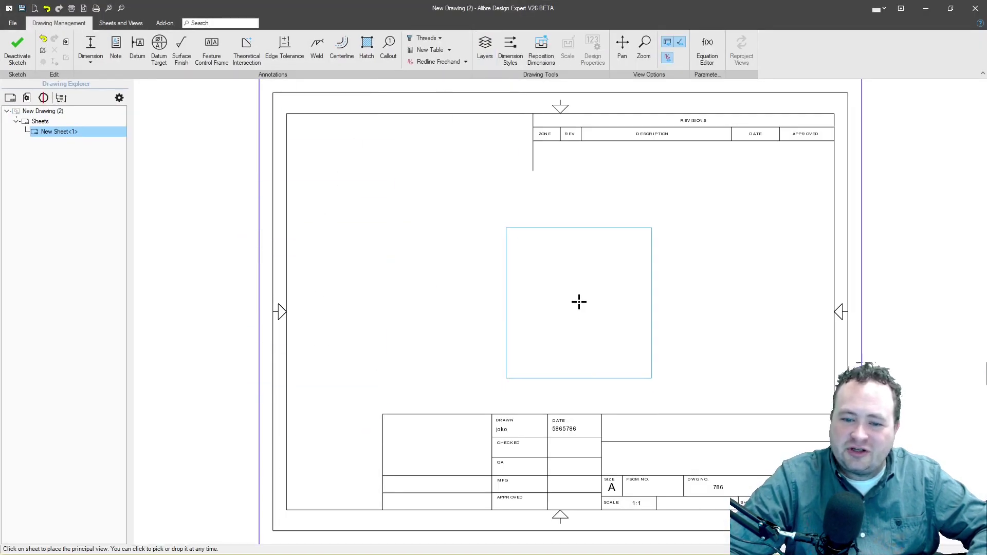
{"action": "left_click", "coordinate": [525, 305]}
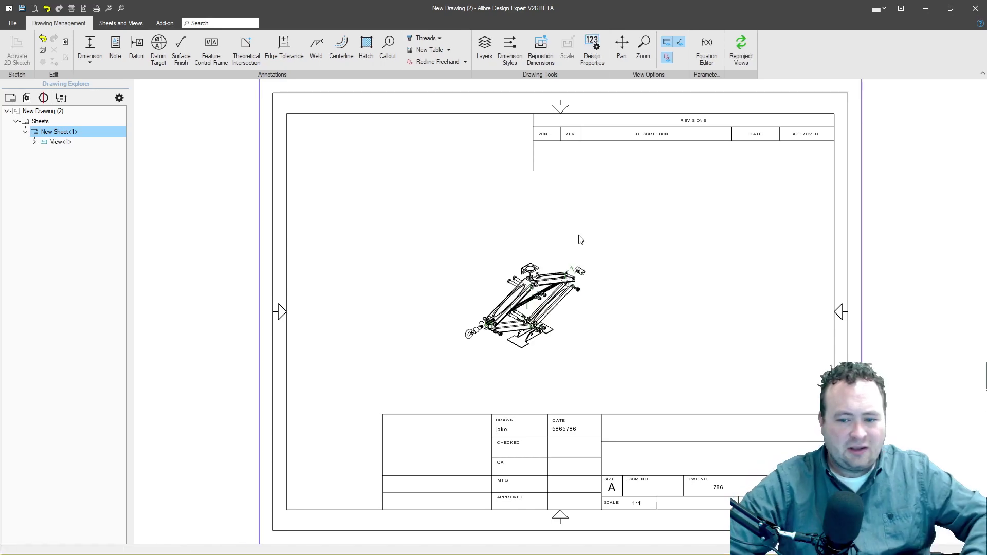
Move the exploded isometric view slightly up and left on the sheet
{"action": "scroll", "coordinate": [549, 315], "scroll_direction": "up", "scroll_amount": 2}
{"action": "left_click", "coordinate": [590, 313]}
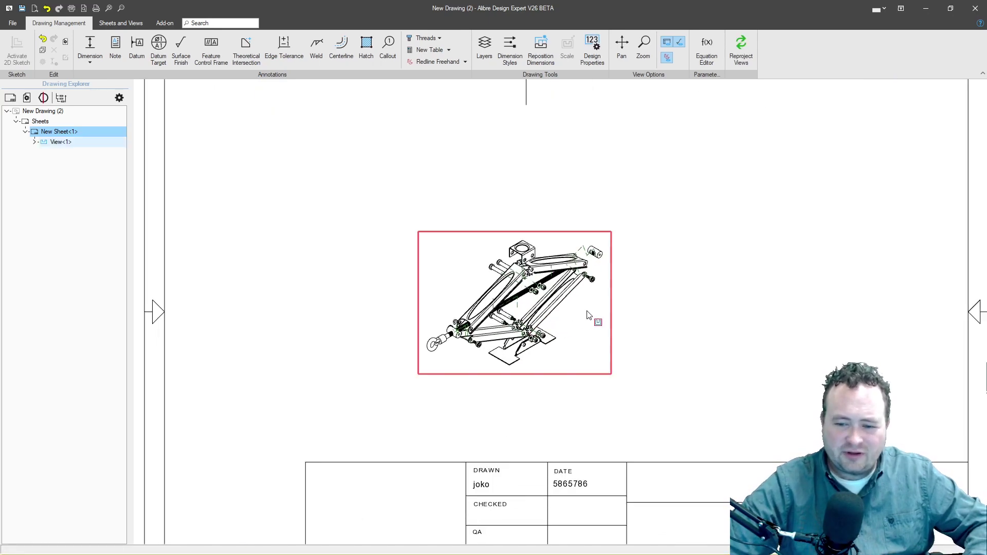
{"action": "right_click", "coordinate": [588, 310]}
{"action": "key", "text": "Escape"}
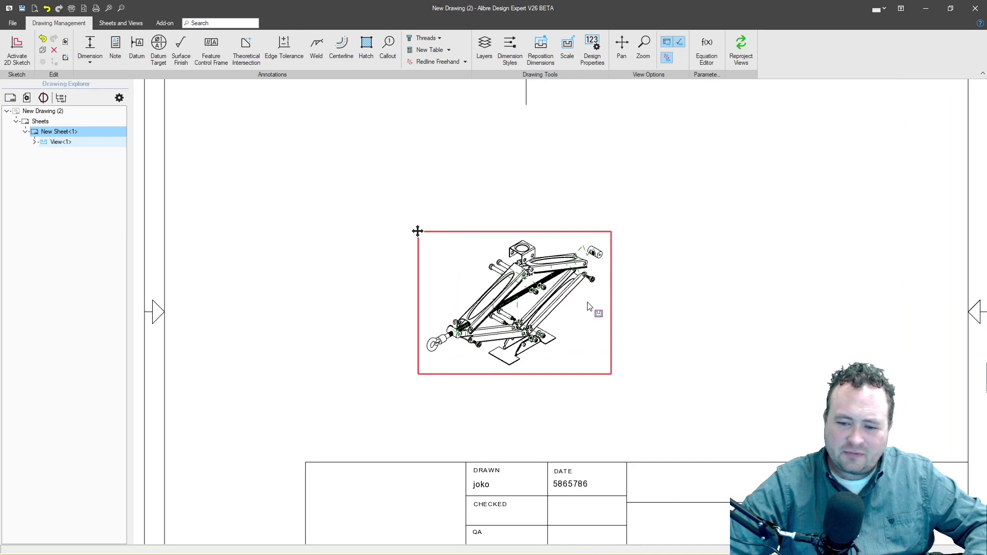
{"action": "left_click_drag", "start_coordinate": [418, 231], "coordinate": [401, 198]}
{"action": "right_click", "coordinate": [437, 222]}
{"action": "scroll", "coordinate": [549, 300], "scroll_direction": "down", "scroll_amount": 1}
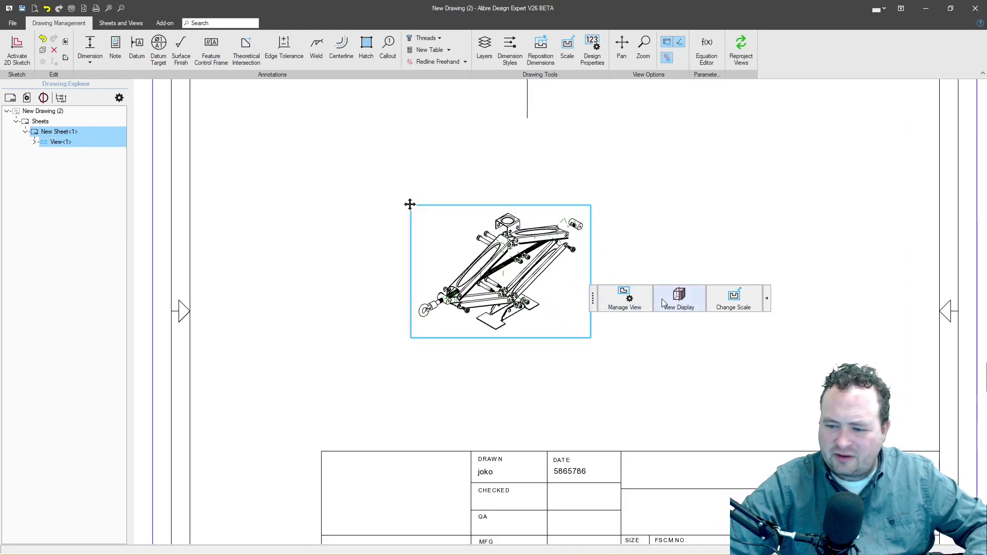
Set the exploded view's scale to 1/5
{"action": "left_click", "coordinate": [742, 307]}
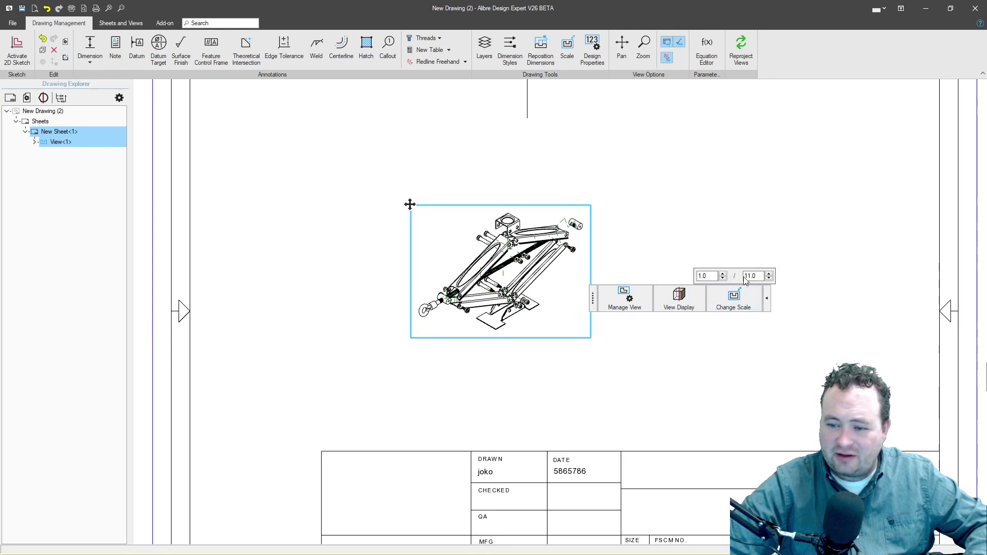
{"action": "double_click", "coordinate": [746, 278]}
{"action": "type", "text": "5"}
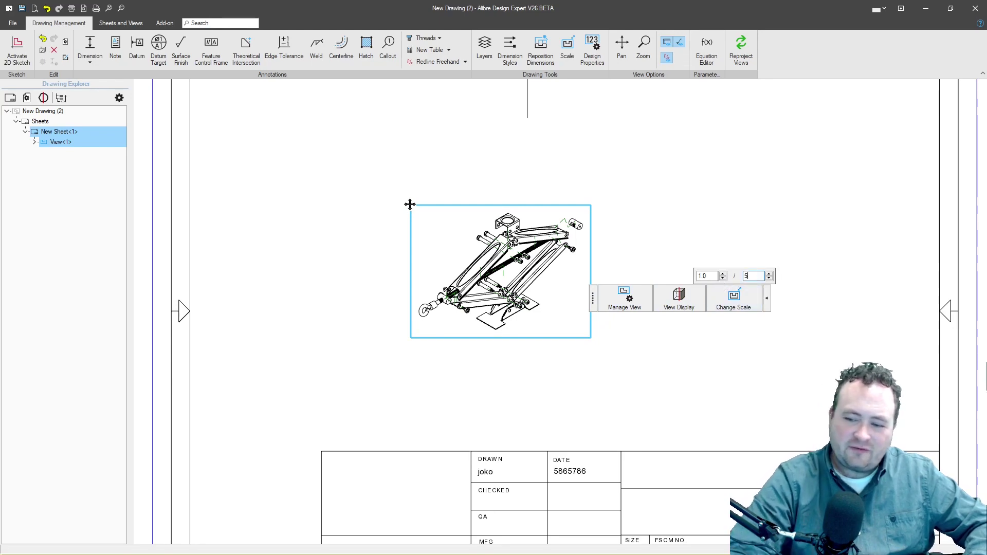
{"action": "key", "text": "Return"}
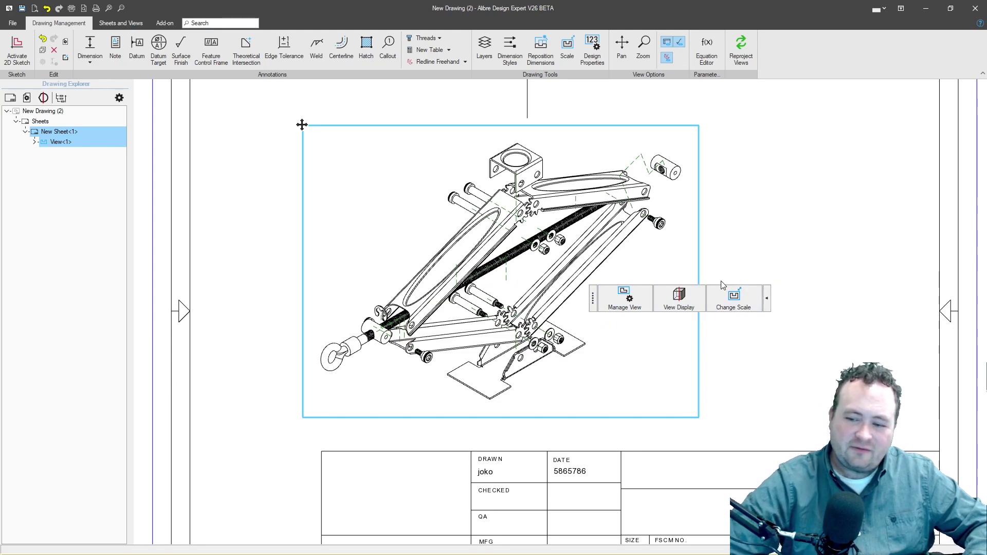
Set the exploded view's scale to 1/4
{"action": "left_click", "coordinate": [740, 303]}
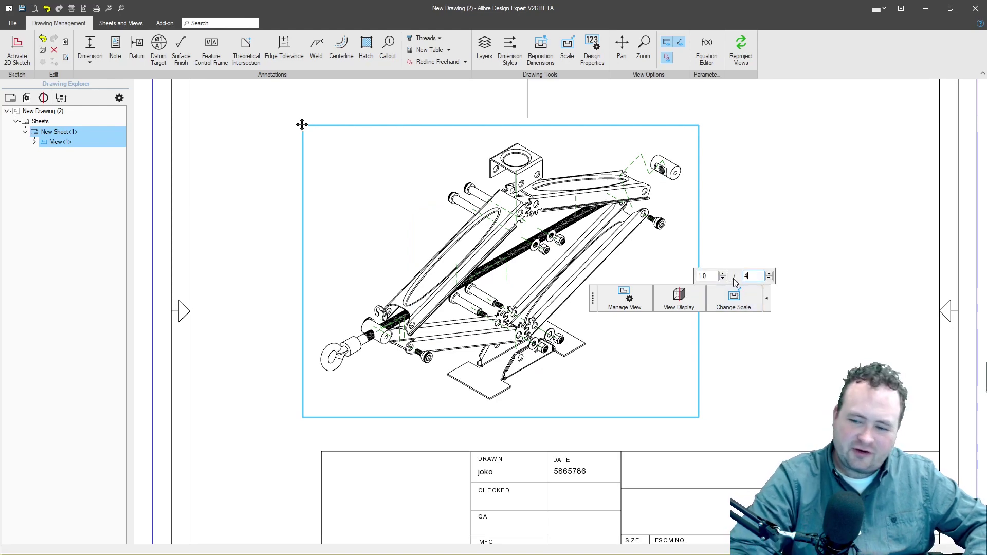
{"action": "key", "text": "Return"}
{"action": "scroll", "coordinate": [651, 398], "scroll_direction": "down", "scroll_amount": 1}
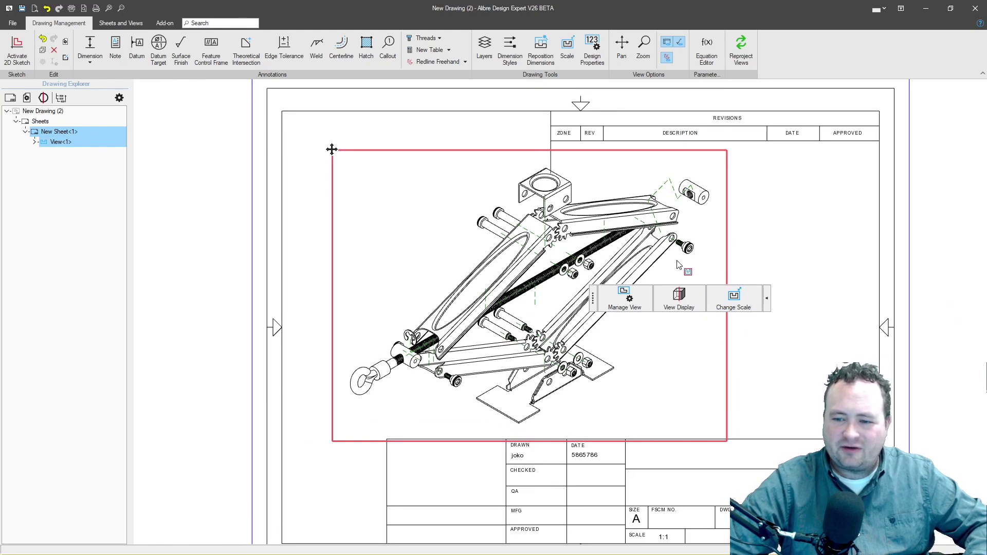
Shift the exploded view farther left on the sheet and set its view type to Shaded
{"action": "left_click_drag", "start_coordinate": [332, 149], "coordinate": [304, 159]}
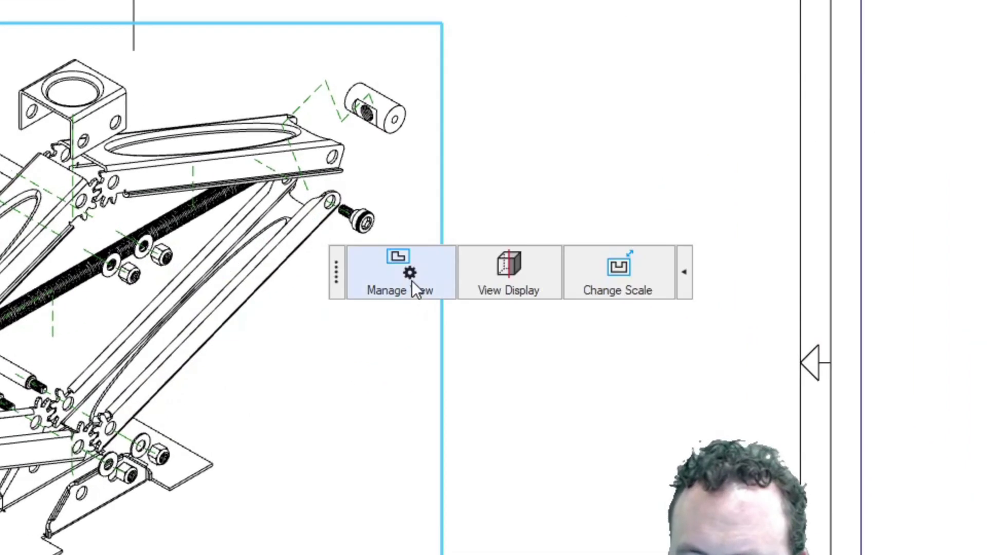
{"action": "left_click", "coordinate": [745, 287]}
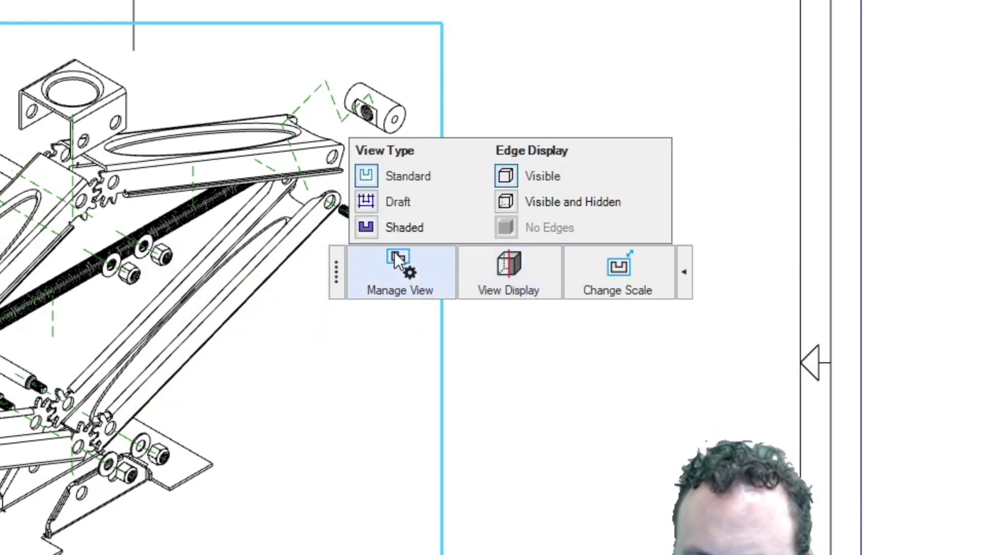
{"action": "left_click", "coordinate": [369, 227]}
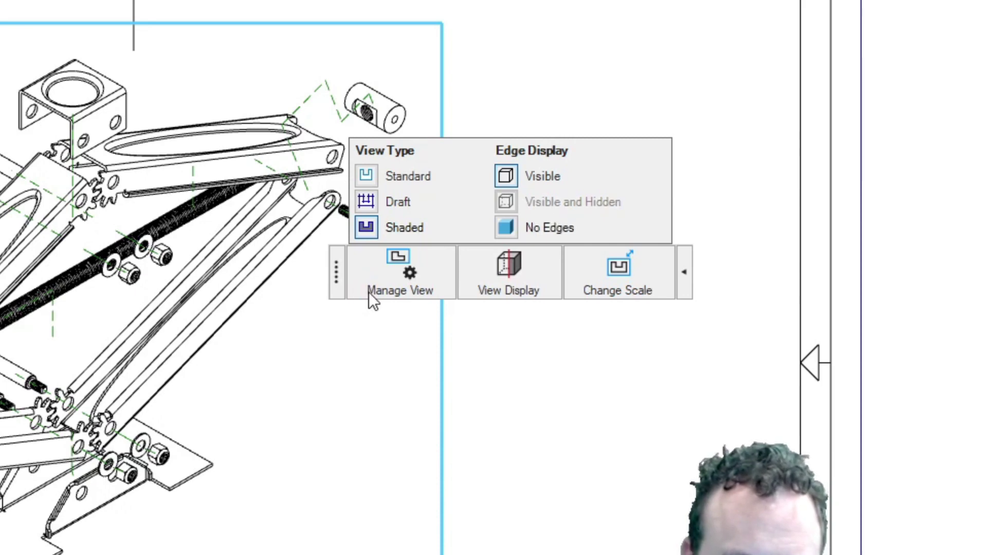
Insert a new bill of materials using the standard BOM ANSI ABC template for Config<1> and place it over the exploded view
{"action": "mouse_move", "coordinate": [368, 292]}
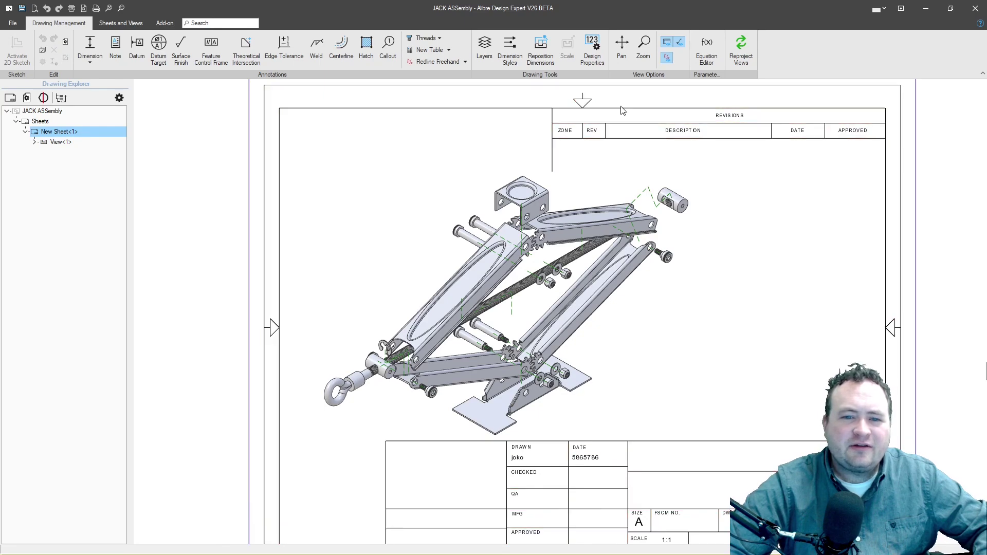
{"action": "left_click", "coordinate": [121, 24]}
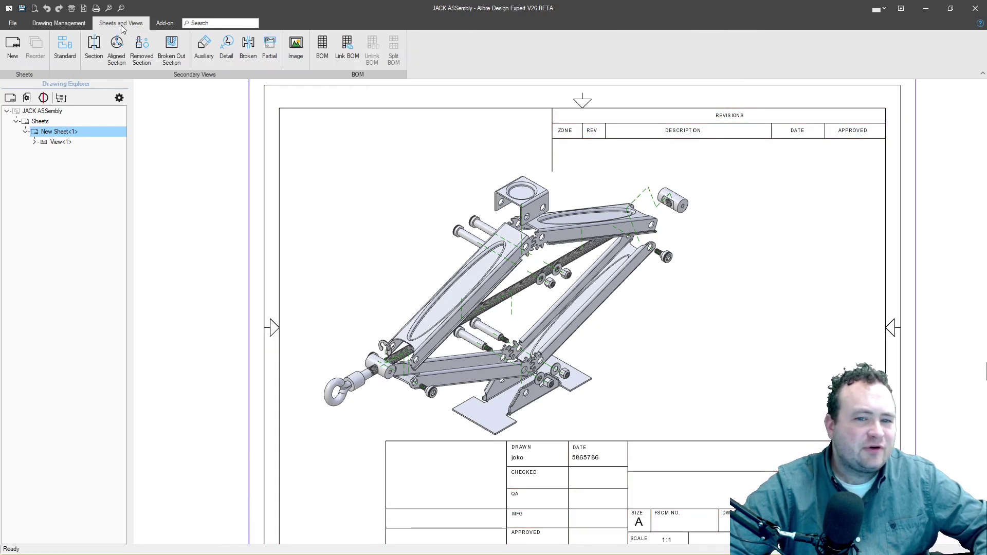
{"action": "left_click", "coordinate": [320, 50]}
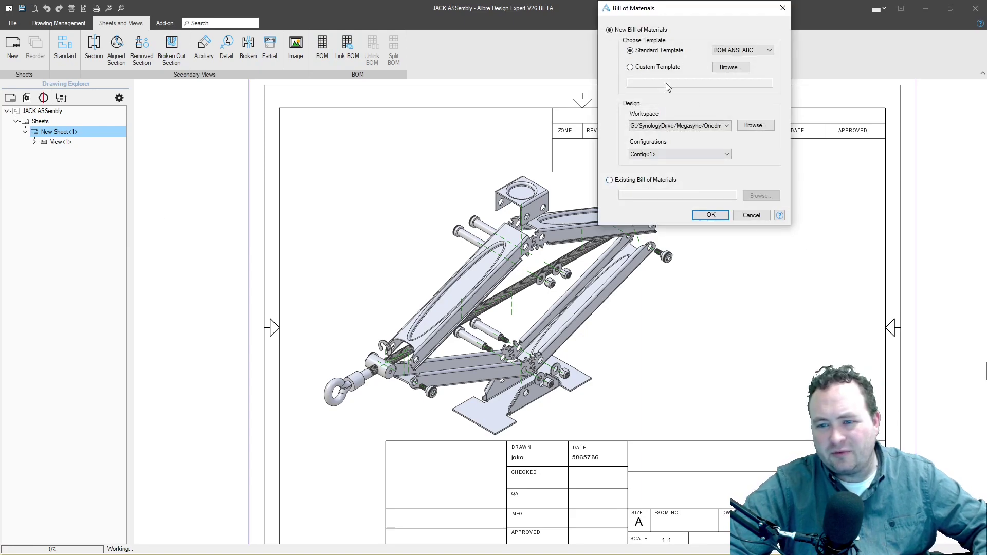
{"action": "left_click", "coordinate": [710, 215]}
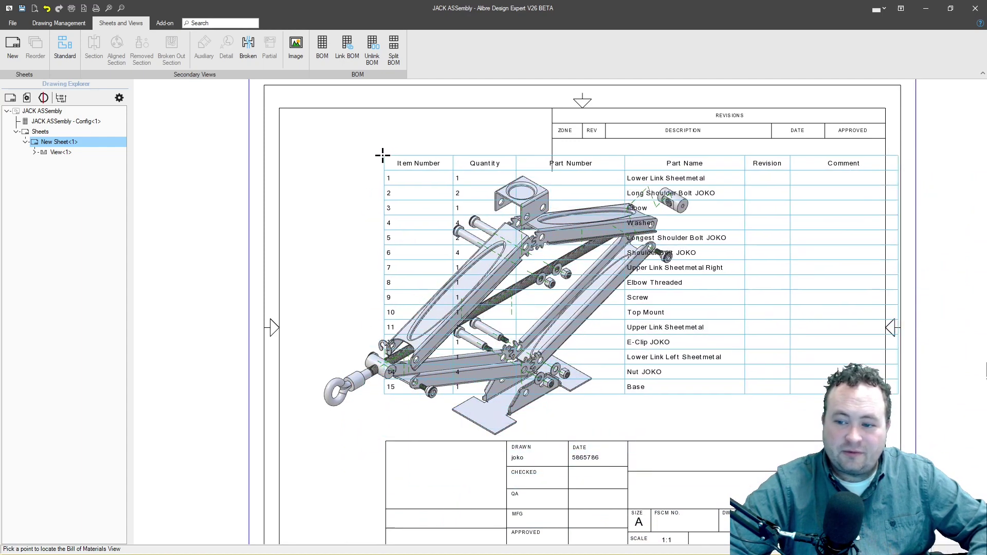
{"action": "left_click", "coordinate": [381, 156]}
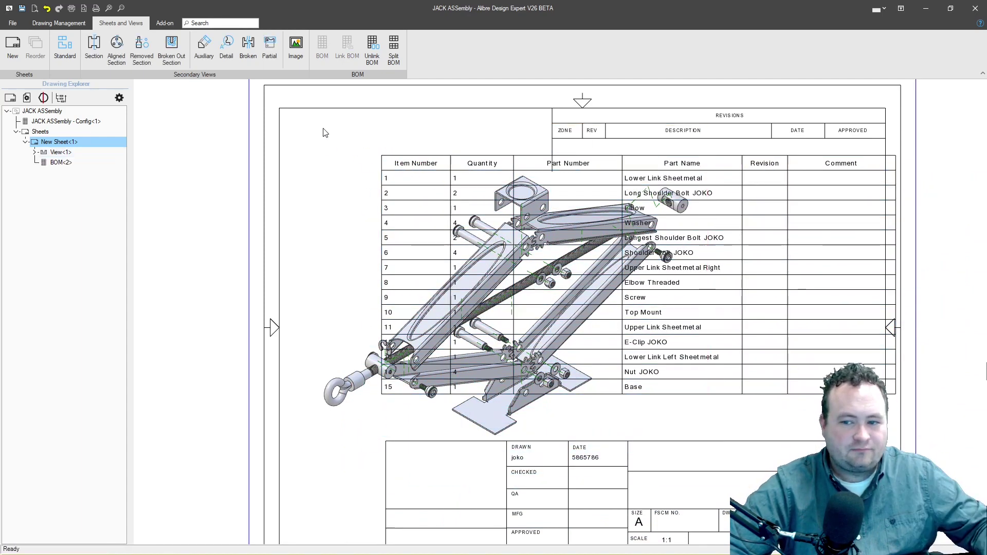
Open the bill of materials for editing in a maximized window and narrow the Item Number and Quantity columns
{"action": "mouse_move", "coordinate": [854, 186]}
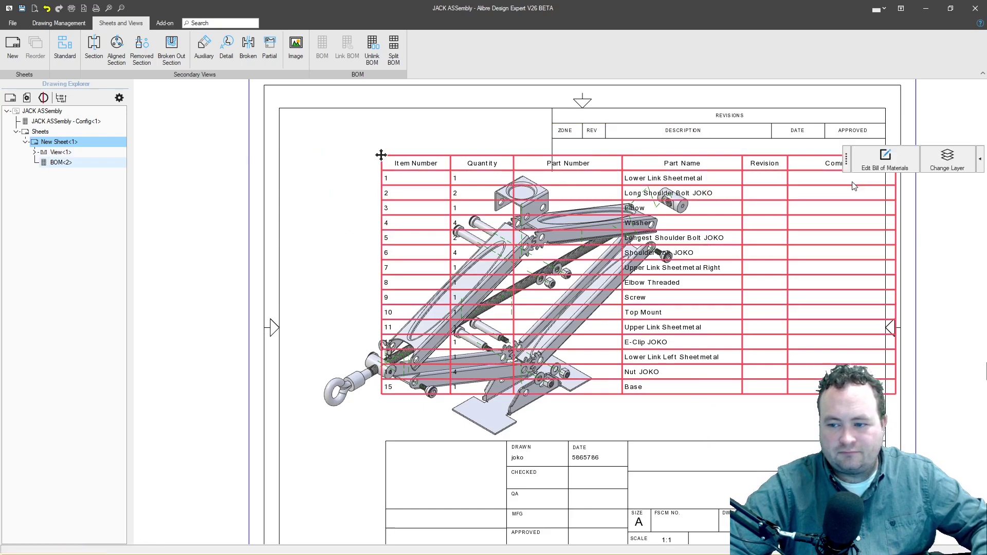
{"action": "left_click", "coordinate": [876, 165]}
{"action": "double_click", "coordinate": [381, 156]}
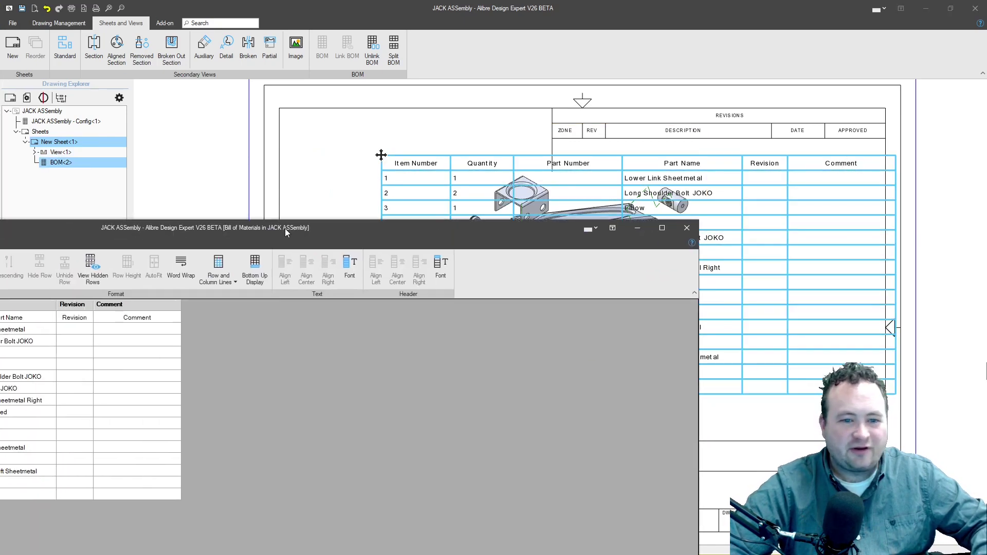
{"action": "double_click", "coordinate": [284, 228]}
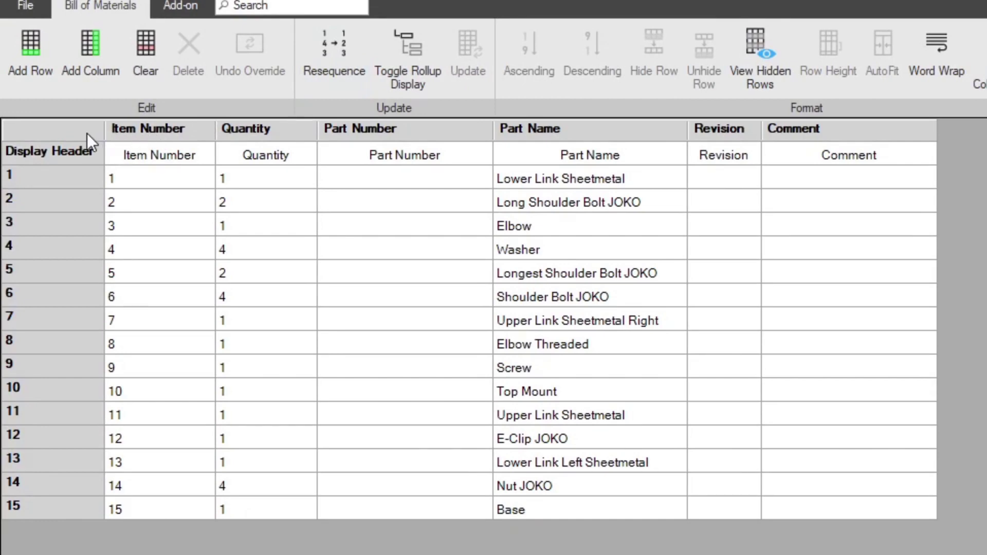
{"action": "left_click_drag", "start_coordinate": [77, 106], "coordinate": [41, 135]}
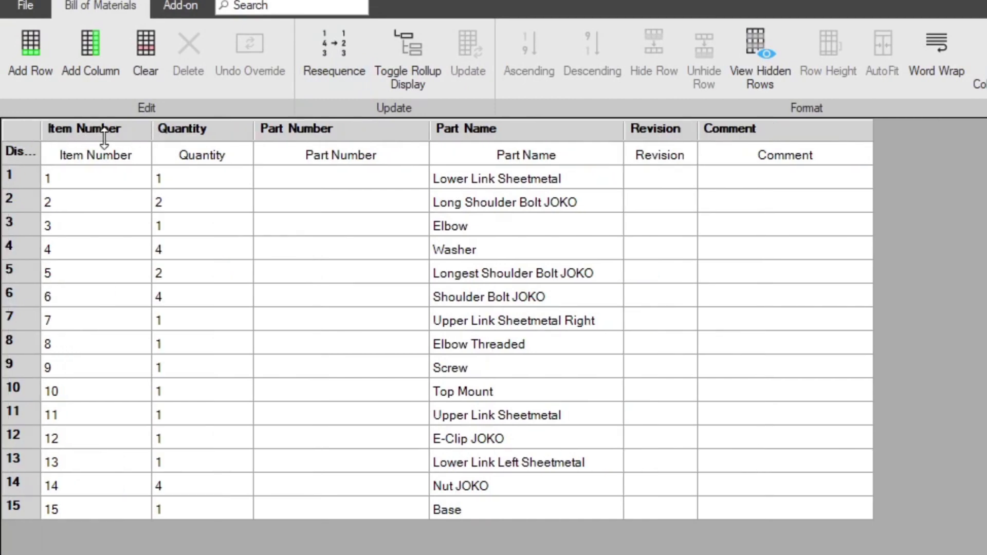
{"action": "left_click_drag", "start_coordinate": [150, 133], "coordinate": [125, 133]}
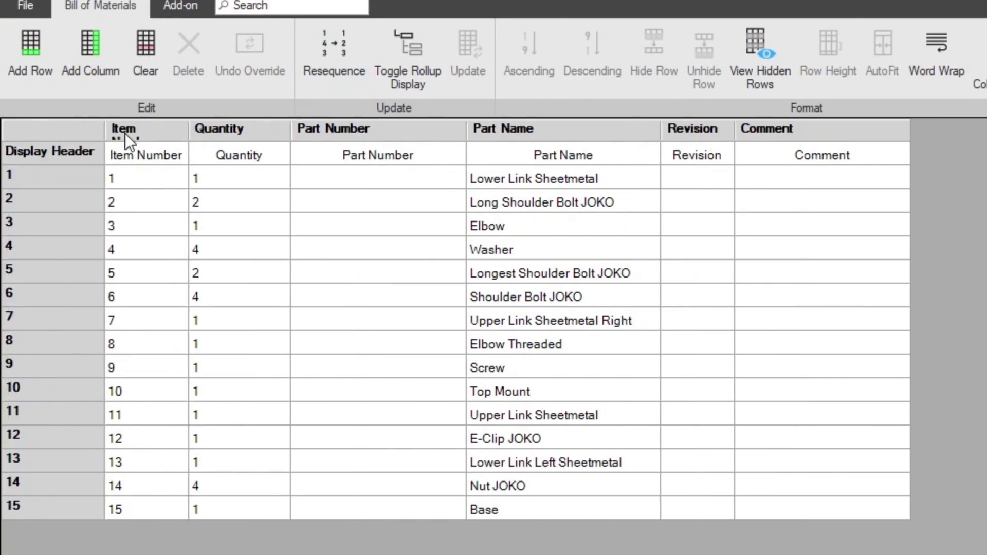
{"action": "left_click_drag", "start_coordinate": [290, 125], "coordinate": [247, 126]}
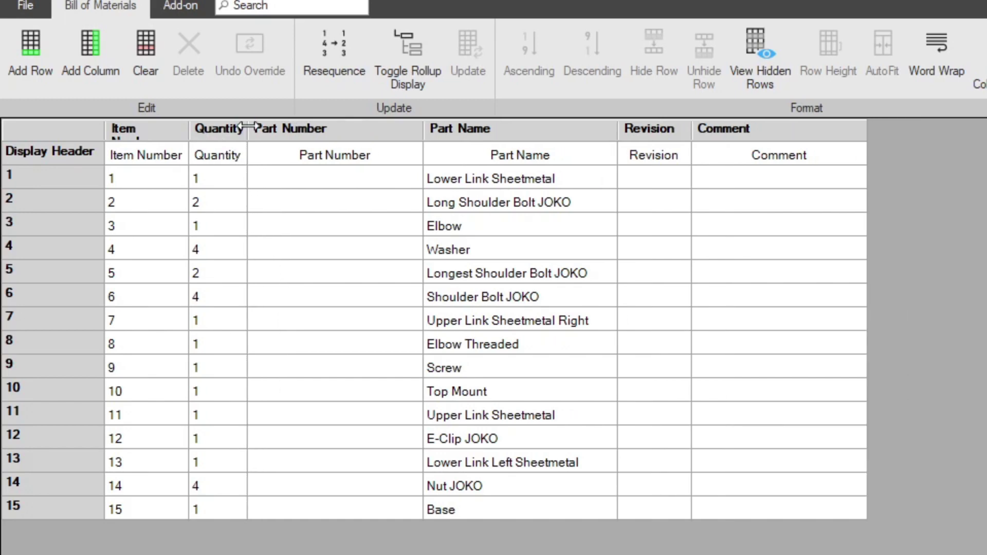
Delete the empty Part Number column from the bill of materials
{"action": "left_click", "coordinate": [349, 125]}
{"action": "right_click", "coordinate": [350, 125]}
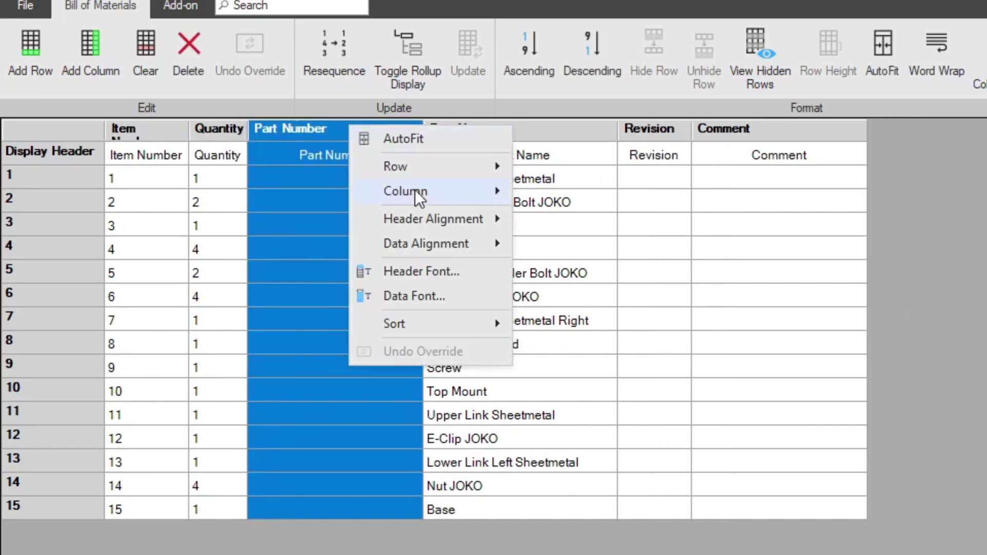
{"action": "mouse_move", "coordinate": [440, 191]}
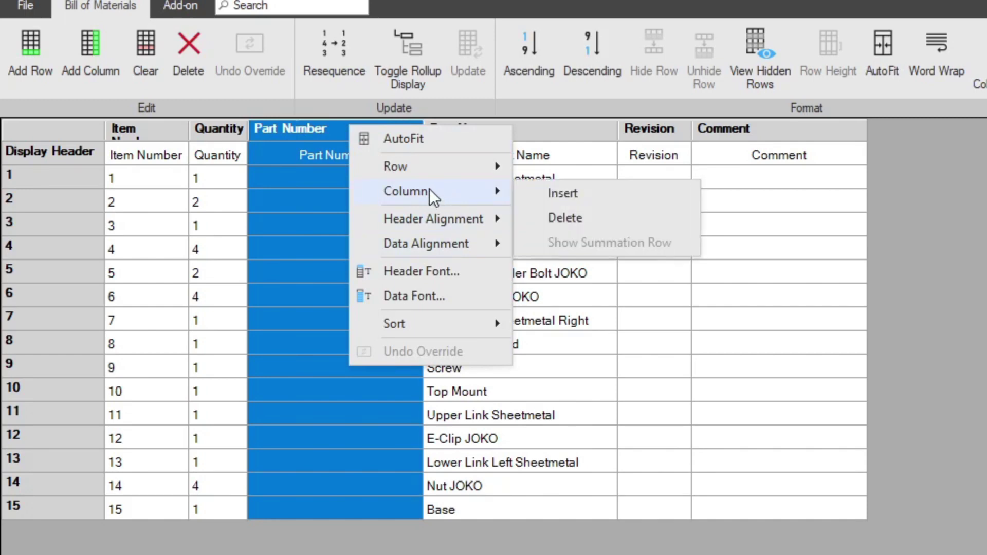
{"action": "left_click", "coordinate": [556, 218]}
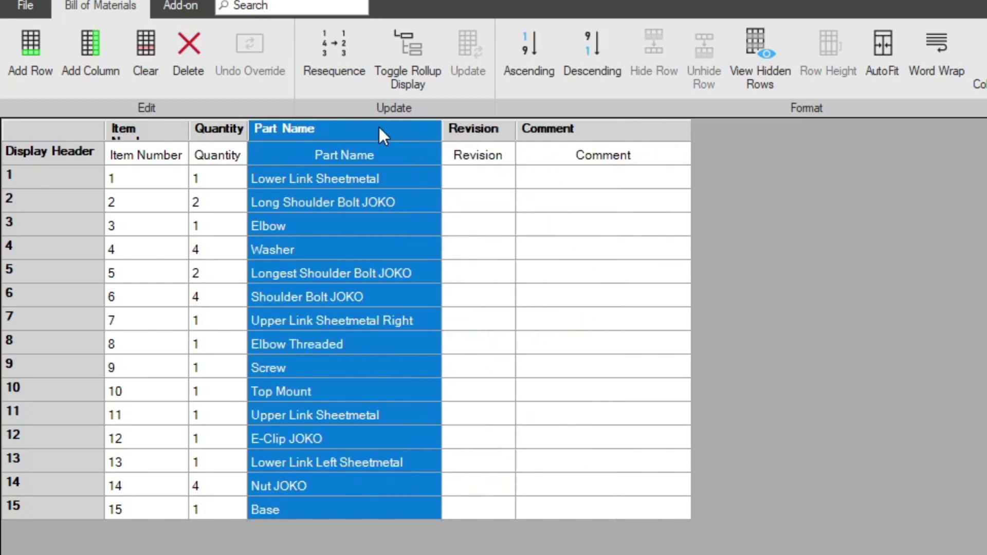
Delete the Revision and Comment columns from the bill of materials
{"action": "right_click", "coordinate": [499, 128]}
{"action": "left_click", "coordinate": [461, 132]}
{"action": "right_click", "coordinate": [472, 129]}
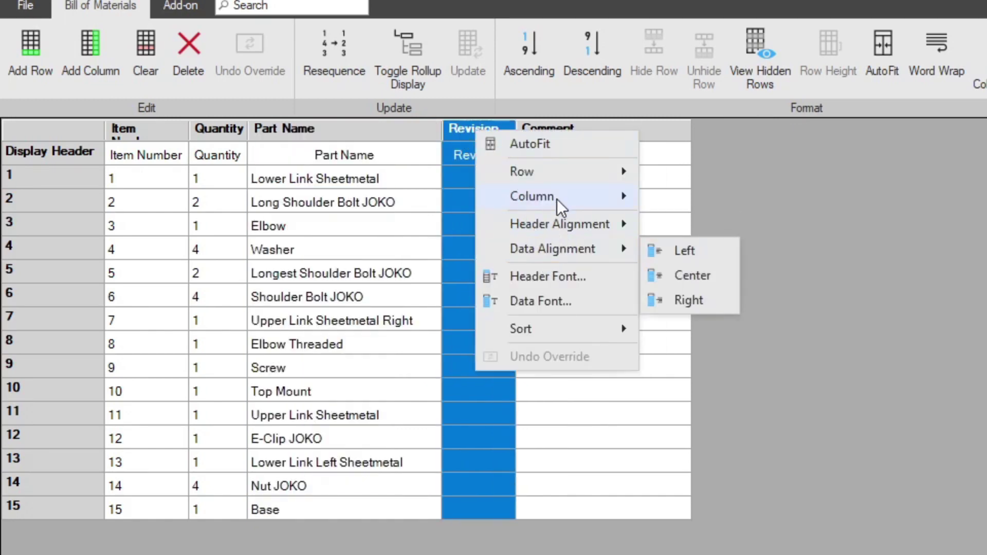
{"action": "mouse_move", "coordinate": [559, 196]}
{"action": "left_click", "coordinate": [705, 223]}
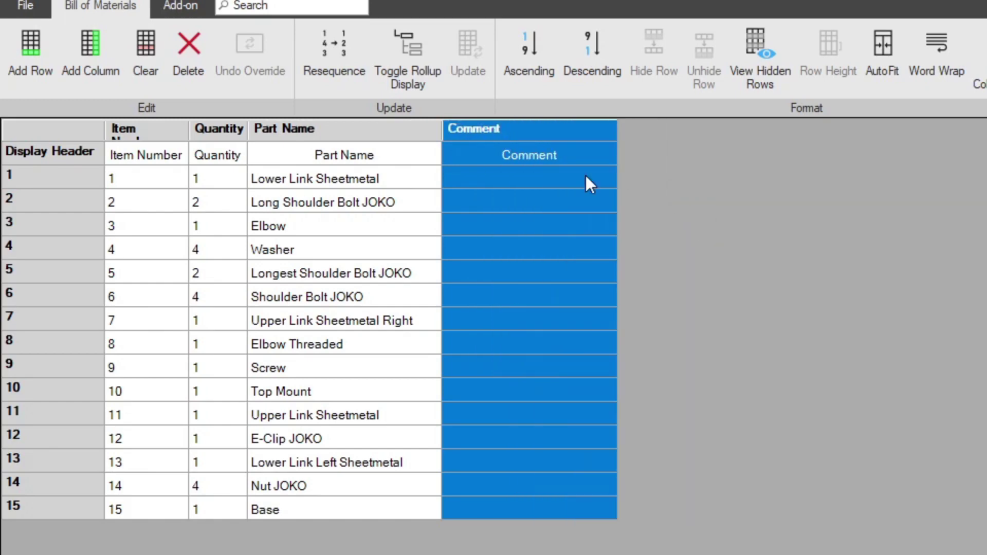
{"action": "right_click", "coordinate": [486, 128]}
{"action": "mouse_move", "coordinate": [579, 195]}
{"action": "left_click", "coordinate": [697, 221]}
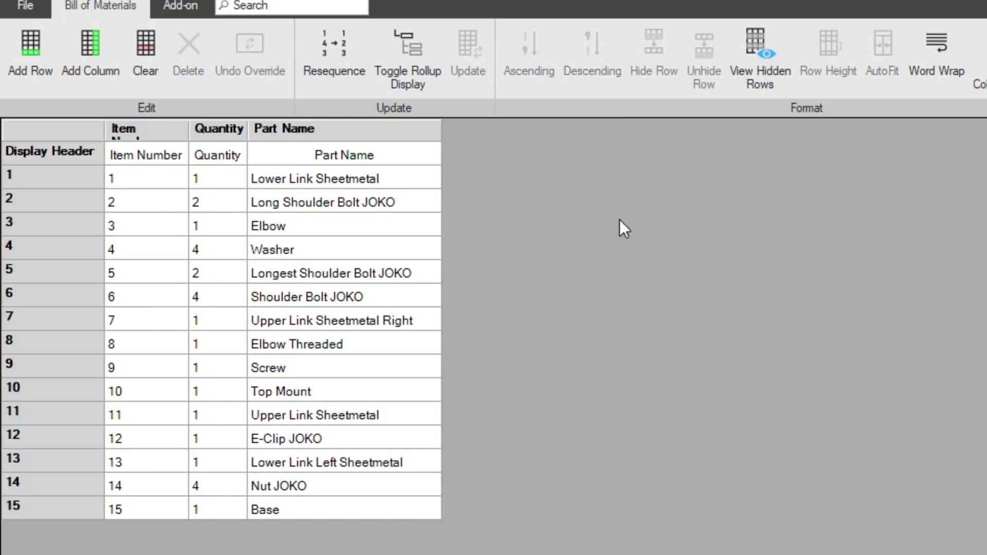
Narrow the Part Name column and move the bill of materials beside the exploded view, against the sheet's right border
{"action": "left_click_drag", "start_coordinate": [441, 134], "coordinate": [419, 133]}
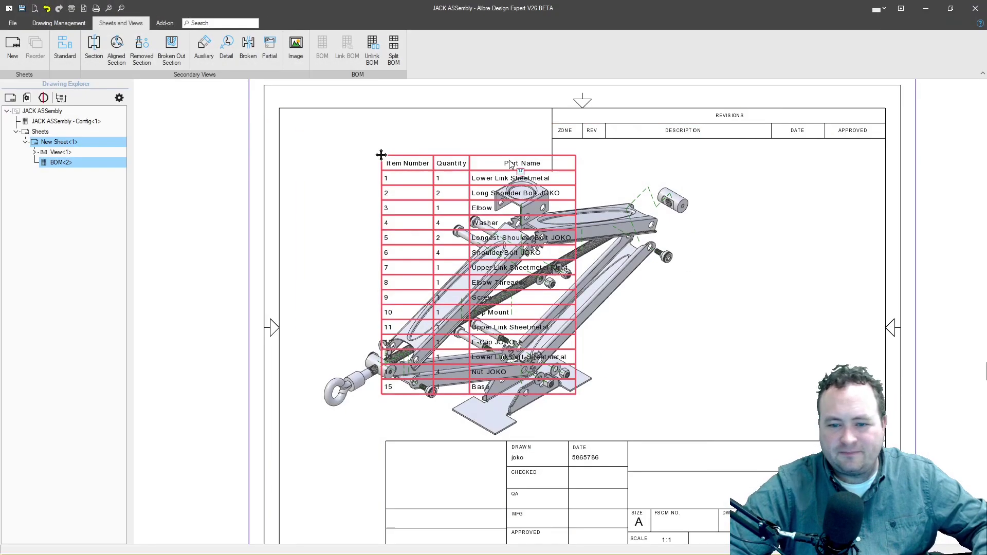
{"action": "left_click_drag", "start_coordinate": [381, 154], "coordinate": [697, 202]}
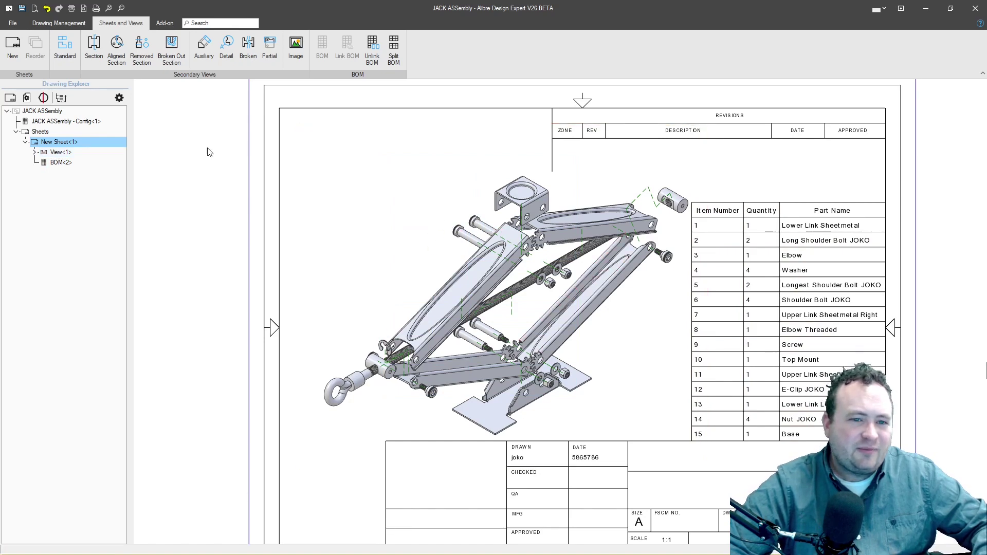
Add Regular-style callouts with bent leaders to the Elbow Threaded and to the Shoulder Bolt just below it
{"action": "left_click", "coordinate": [61, 23]}
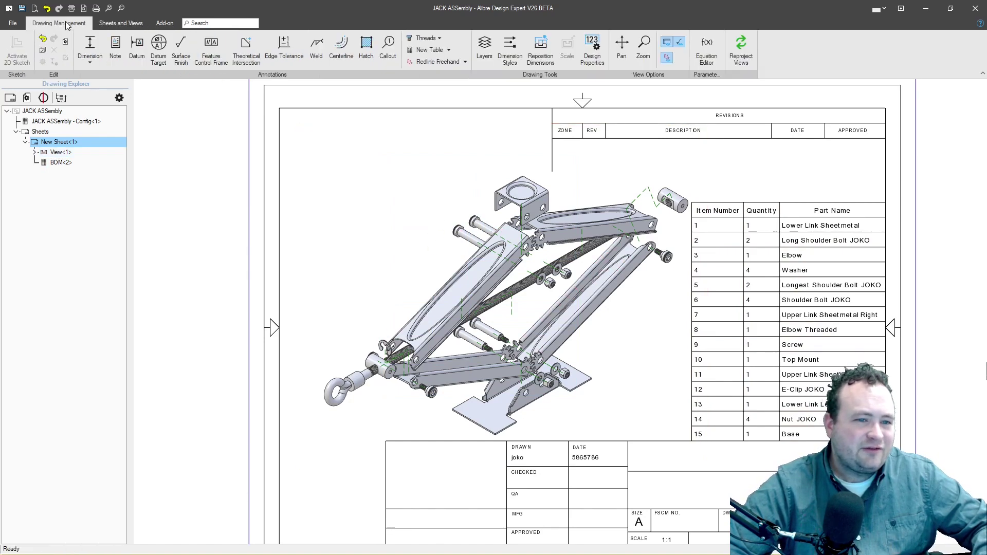
{"action": "left_click", "coordinate": [388, 45]}
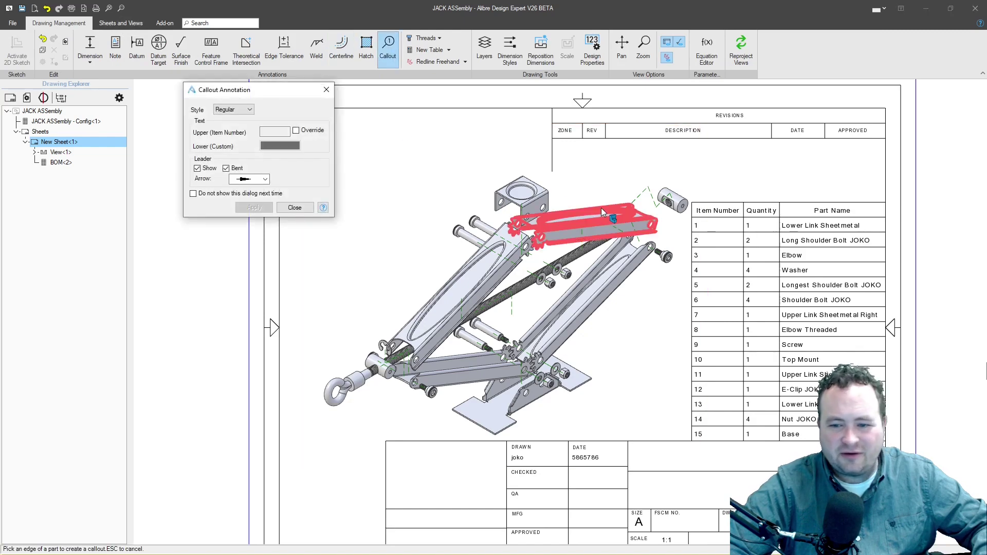
{"action": "left_click", "coordinate": [680, 198]}
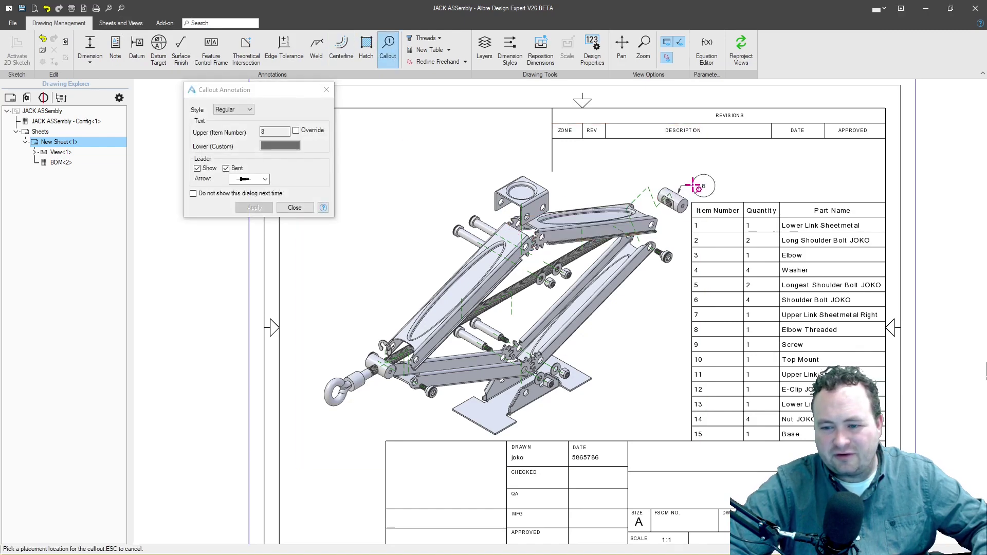
{"action": "left_click", "coordinate": [708, 178]}
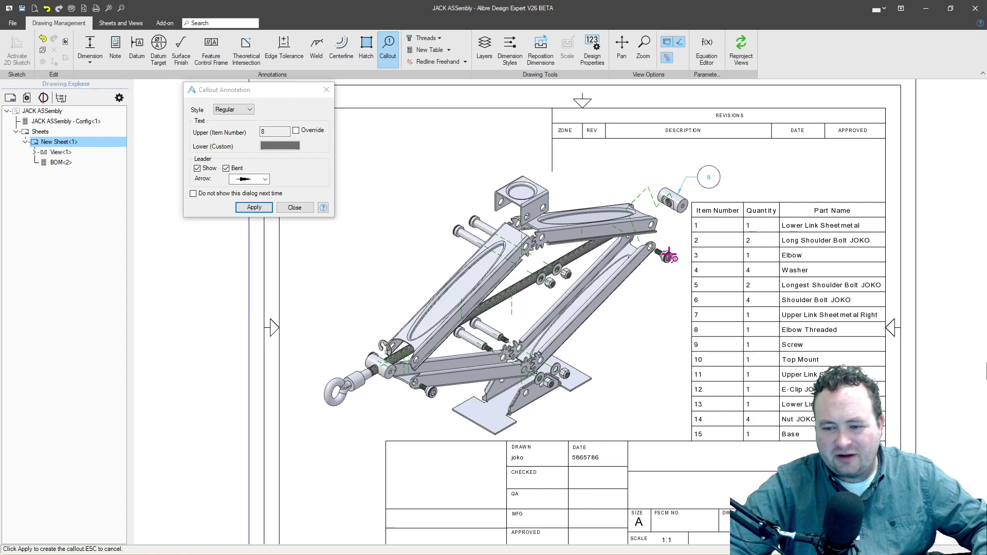
{"action": "key", "text": "Return"}
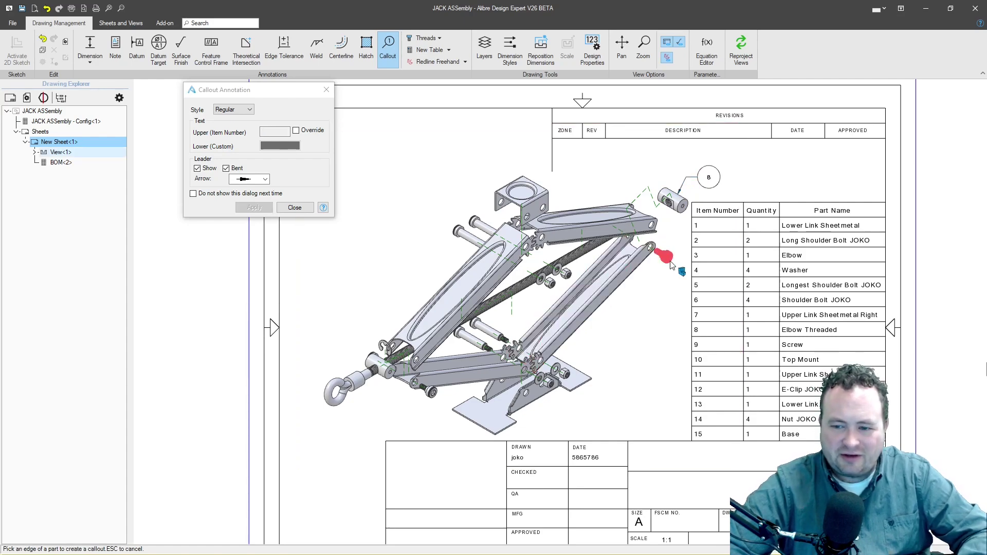
{"action": "left_click", "coordinate": [669, 261]}
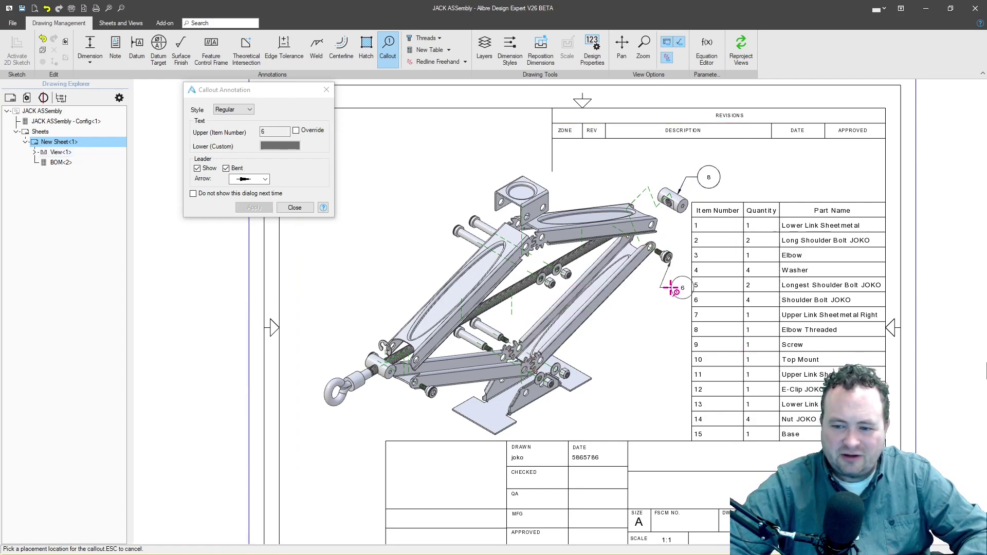
{"action": "left_click", "coordinate": [642, 284]}
Add callouts to the Lower Link Sheetmetal, the Base, and the Nut and Washer beside the base, placing the balloons right of the jack
{"action": "left_click", "coordinate": [608, 303]}
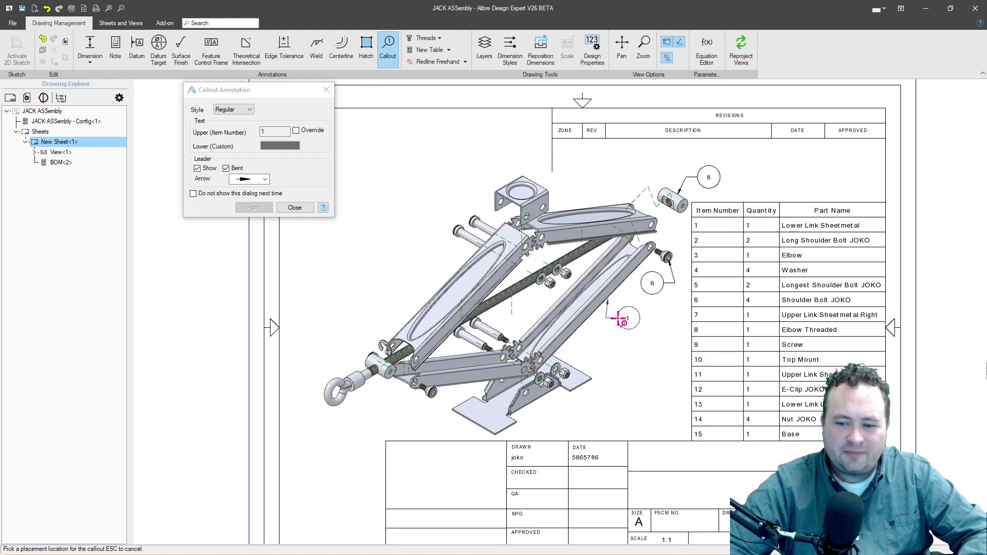
{"action": "left_click", "coordinate": [636, 321]}
{"action": "left_click", "coordinate": [592, 383]}
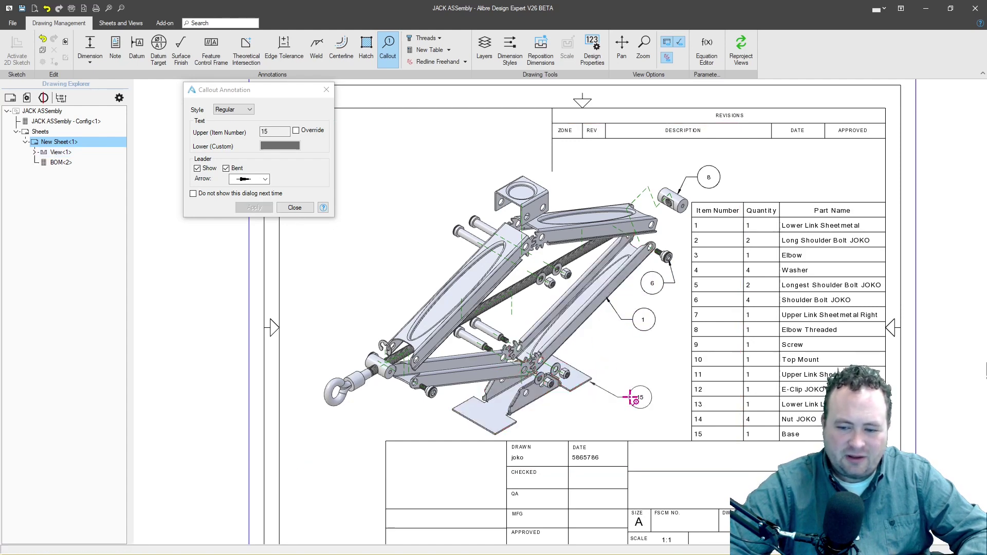
{"action": "left_click", "coordinate": [623, 393]}
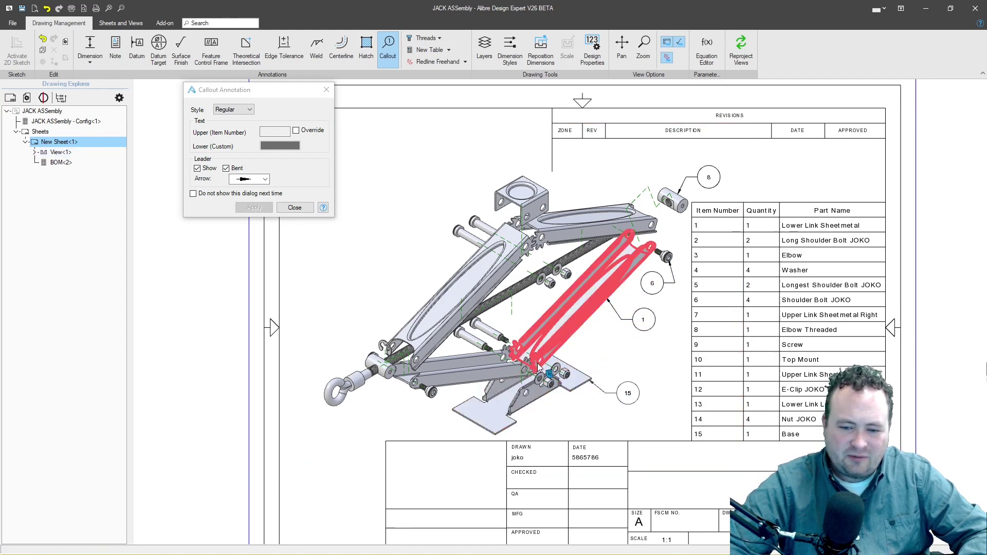
{"action": "left_click", "coordinate": [566, 374]}
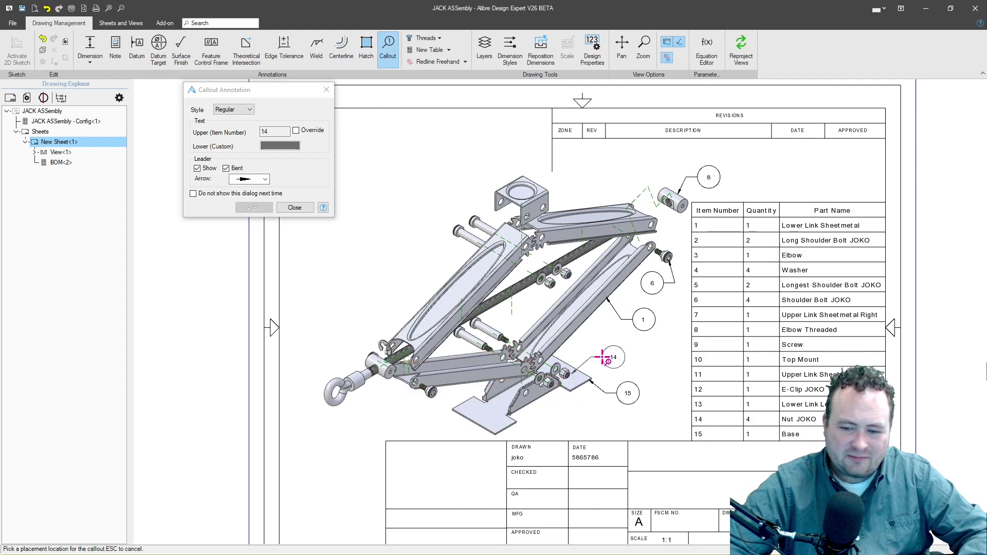
{"action": "left_click", "coordinate": [603, 358]}
{"action": "left_click", "coordinate": [568, 368]}
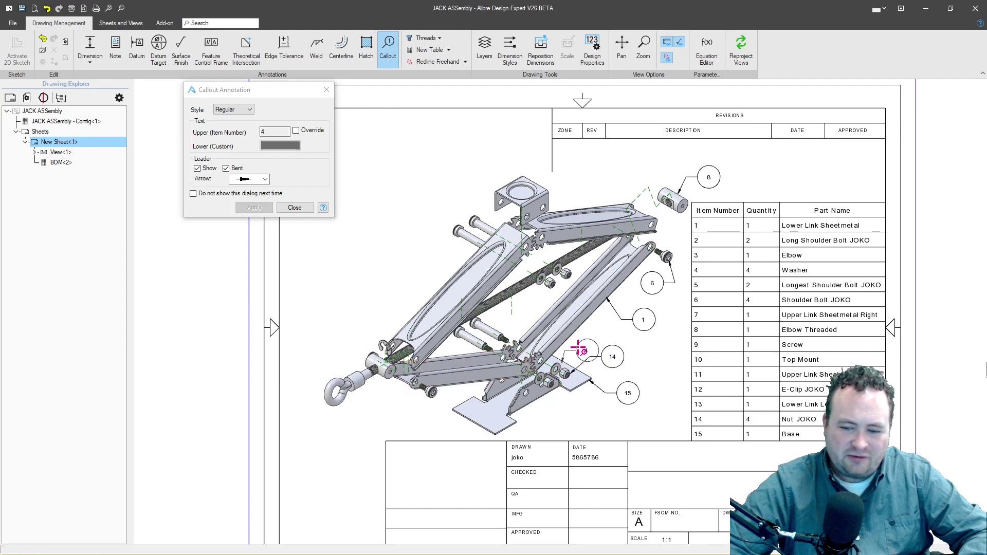
{"action": "left_click", "coordinate": [605, 332]}
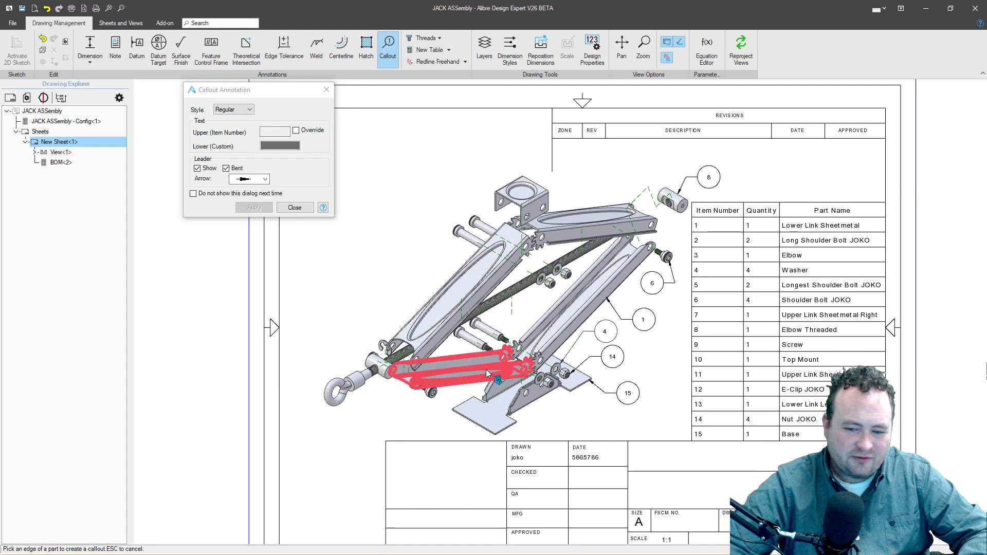
Add callouts to the lower-left Shoulder Bolt, the eye end of the Screw, and the Elbow
{"action": "left_click", "coordinate": [431, 393]}
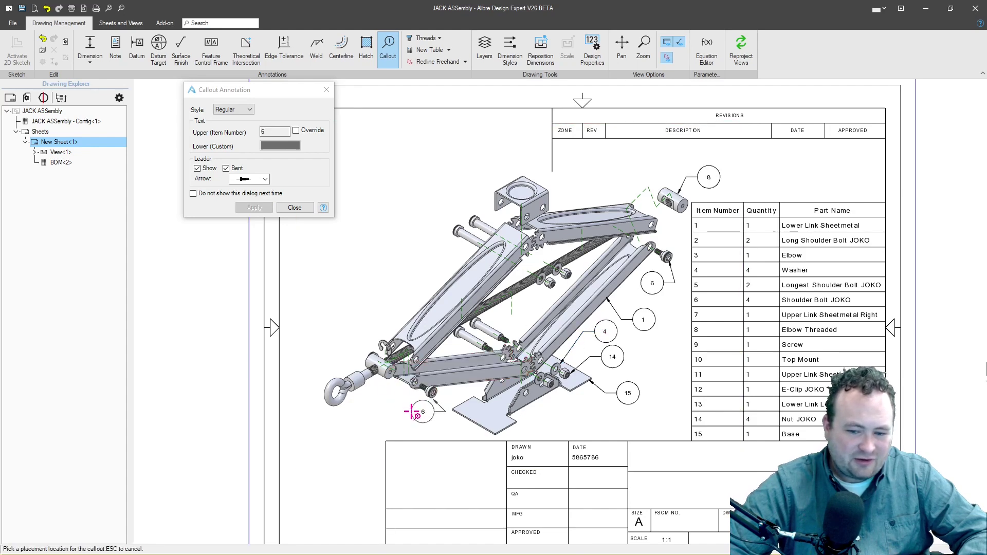
{"action": "left_click", "coordinate": [415, 411]}
{"action": "left_click", "coordinate": [350, 396]}
{"action": "left_click", "coordinate": [382, 410]}
{"action": "left_click", "coordinate": [378, 360]}
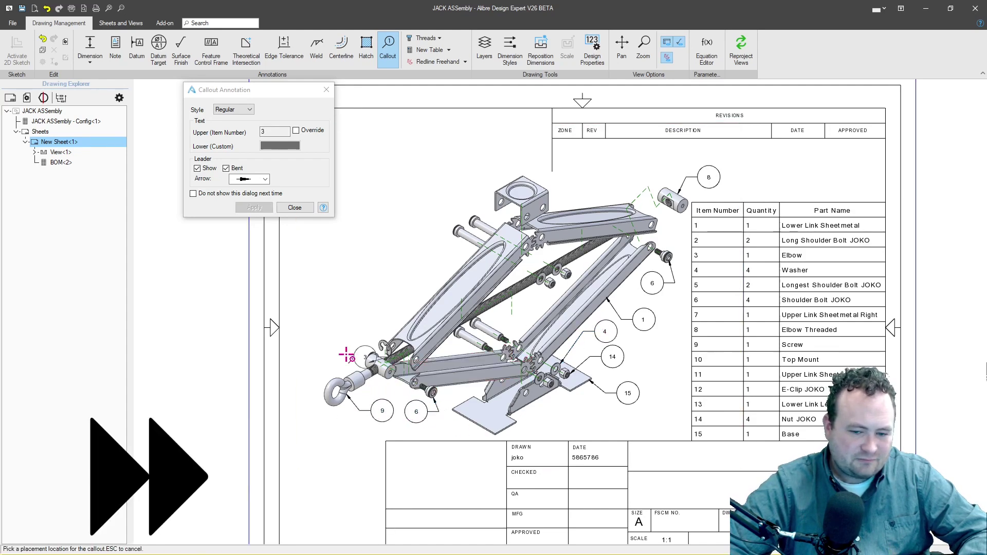
{"action": "left_click", "coordinate": [333, 350]}
Add callouts to the E-Clip, Upper Link Sheetmetal, Longest Shoulder Bolt, Top Mount, Long Shoulder Bolt, Upper Link Sheetmetal Right and Lower Link Left Sheetmetal
{"action": "left_click", "coordinate": [331, 320]}
{"action": "left_click", "coordinate": [385, 292]}
{"action": "left_click", "coordinate": [418, 249]}
{"action": "left_click", "coordinate": [464, 178]}
{"action": "left_click", "coordinate": [516, 315]}
{"action": "left_click", "coordinate": [571, 223]}
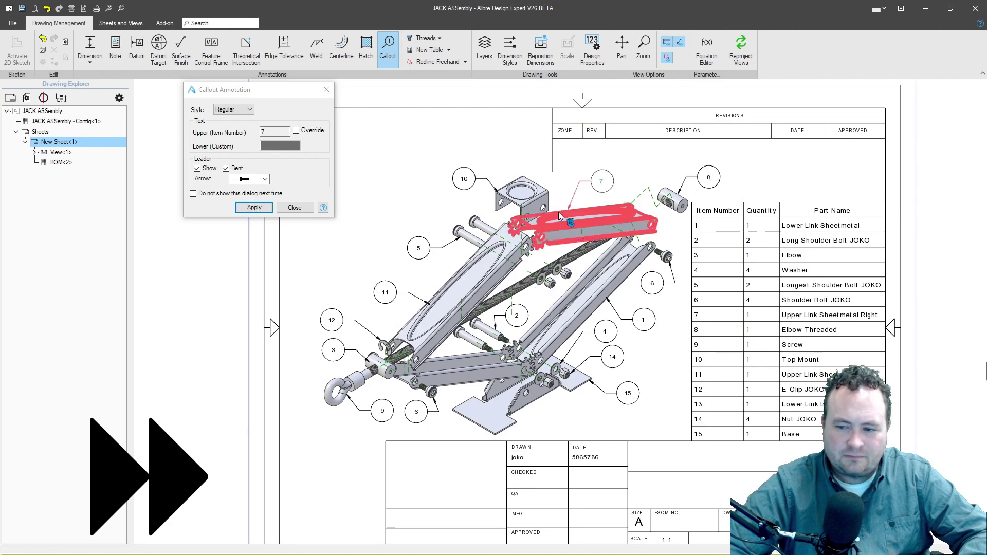
{"action": "left_click", "coordinate": [560, 216]}
{"action": "left_click", "coordinate": [583, 175]}
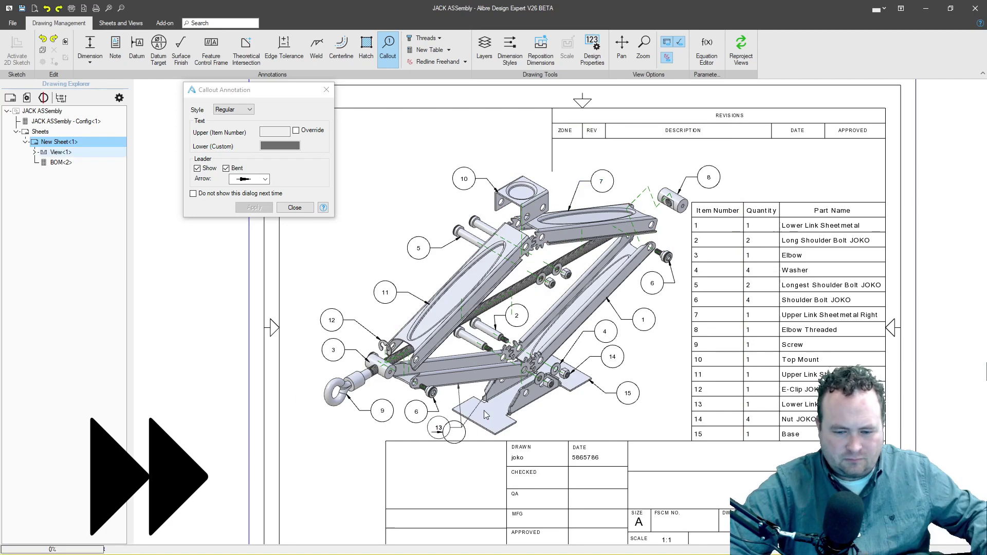
Adjust the Lower Link Left Sheetmetal callout so its bent leader drops vertically from the link, and finish adding callouts
{"action": "left_click", "coordinate": [467, 383]}
{"action": "left_click", "coordinate": [467, 428]}
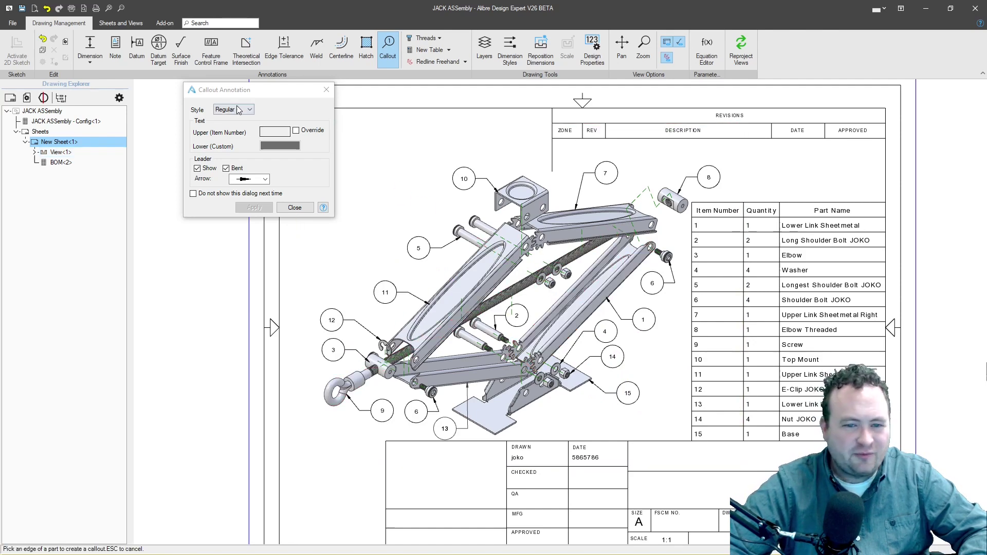
{"action": "left_click", "coordinate": [294, 208]}
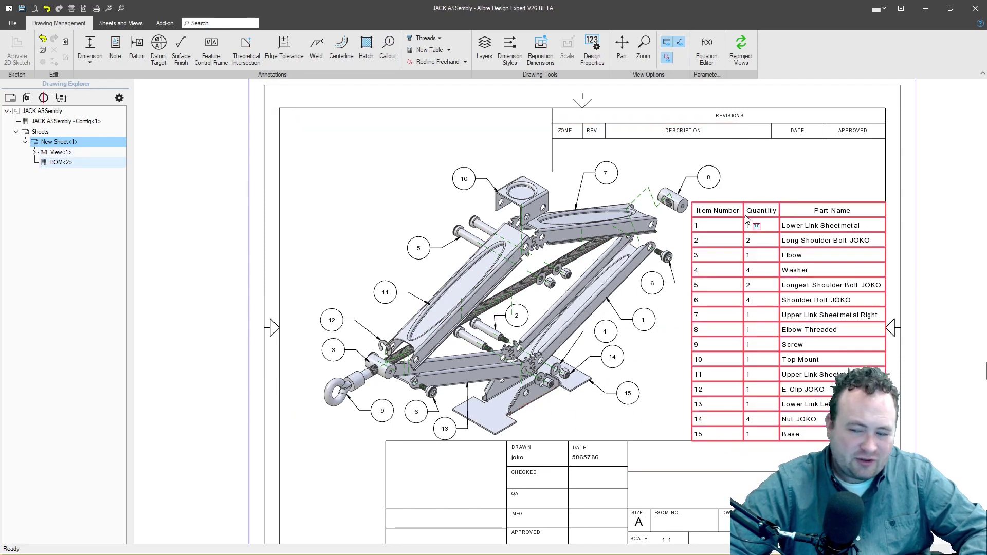
Edit the bill of materials to move the Base row to the first position and resequence the item numbers
{"action": "left_click", "coordinate": [783, 207]}
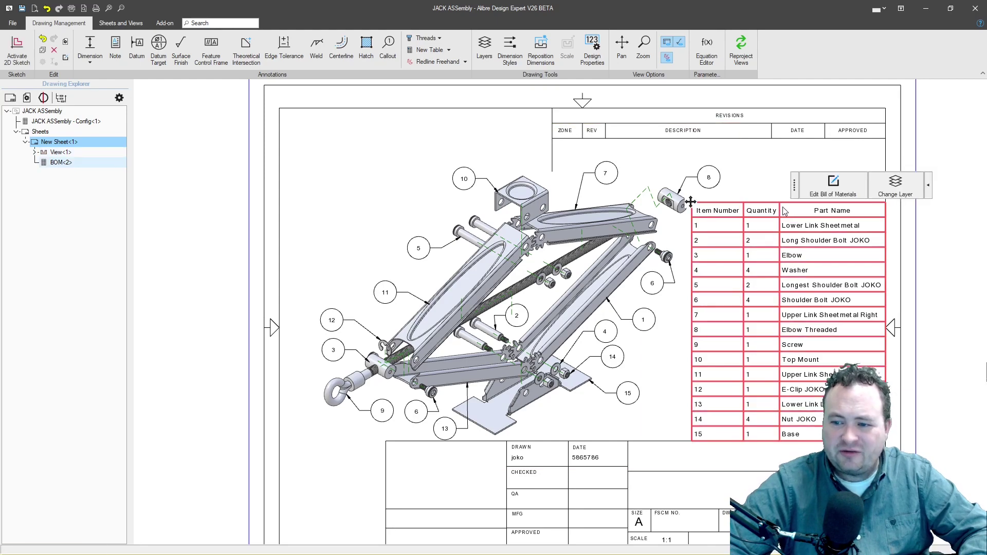
{"action": "double_click", "coordinate": [784, 210]}
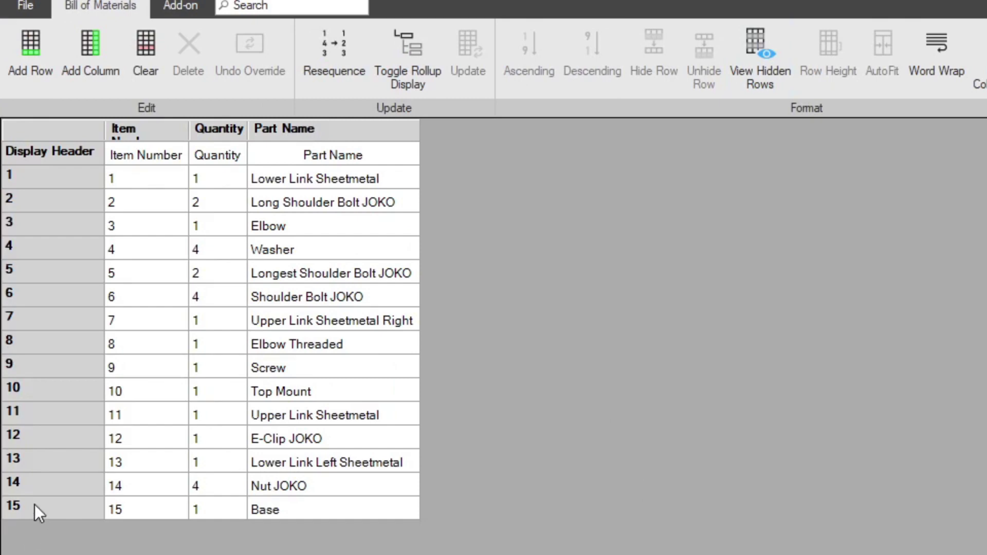
{"action": "left_click", "coordinate": [22, 507]}
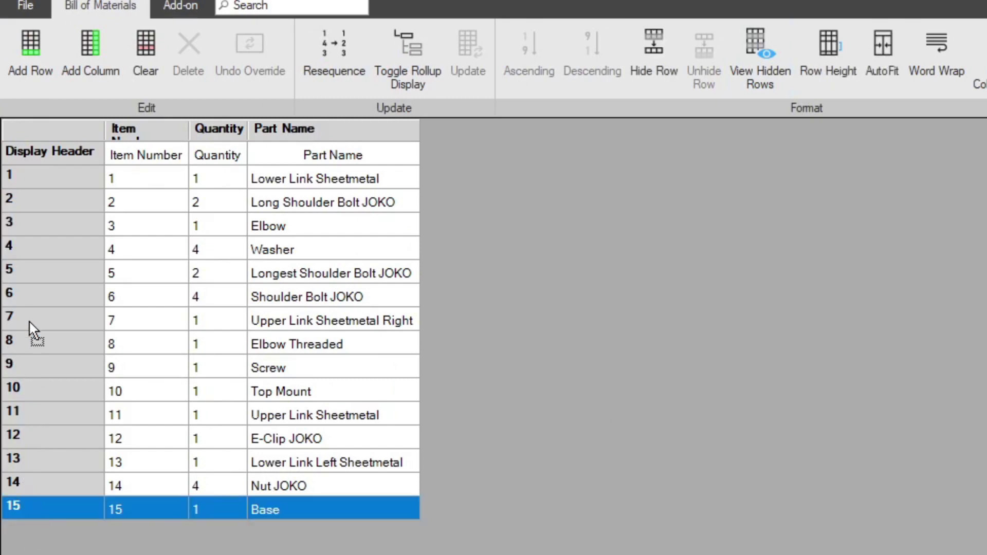
{"action": "left_click_drag", "start_coordinate": [34, 165], "coordinate": [33, 165]}
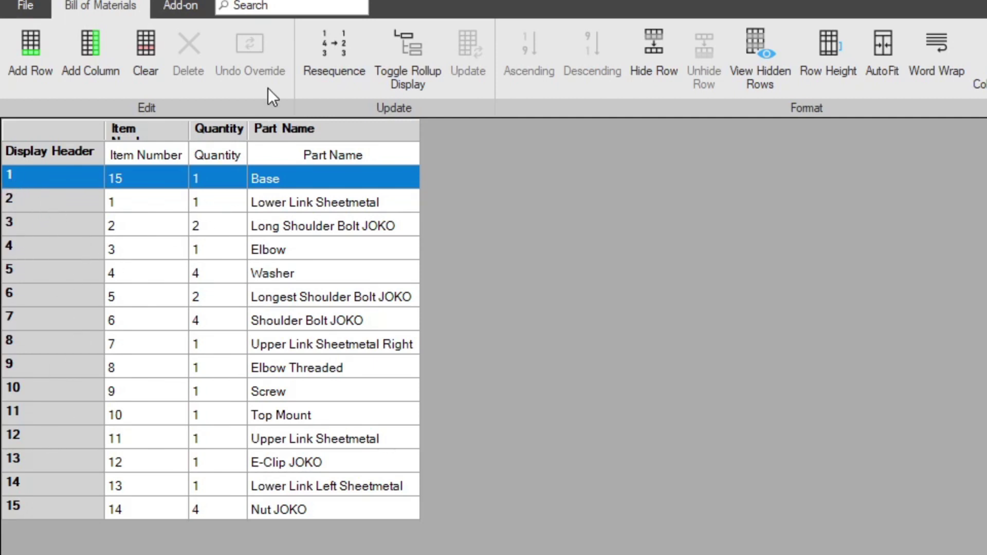
{"action": "left_click", "coordinate": [331, 48]}
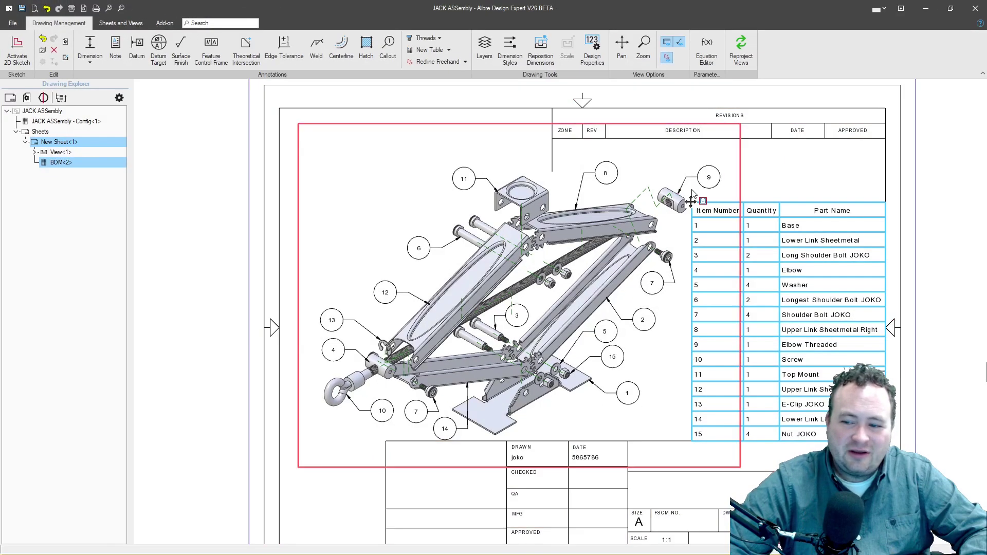
{"action": "left_click", "coordinate": [788, 222]}
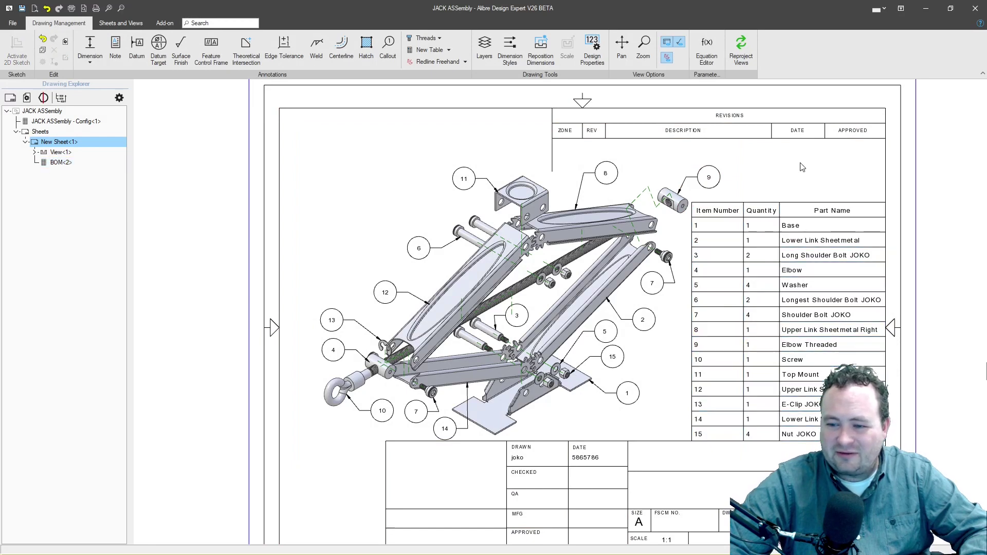